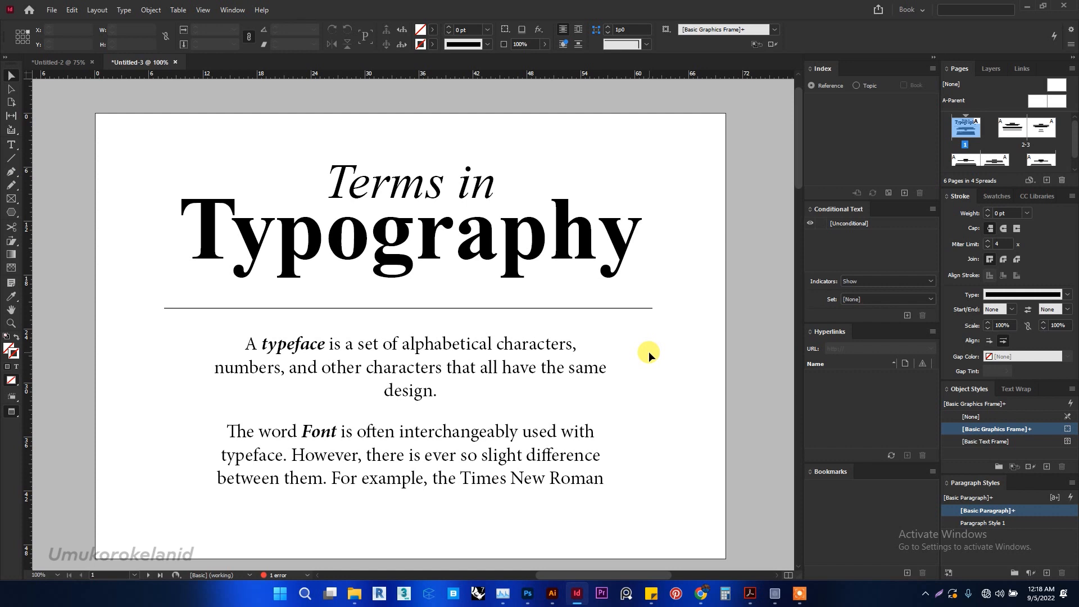
# - Look through the list of available fonts for the large "Typography" heading on the first page
pyautogui.click(543, 352)
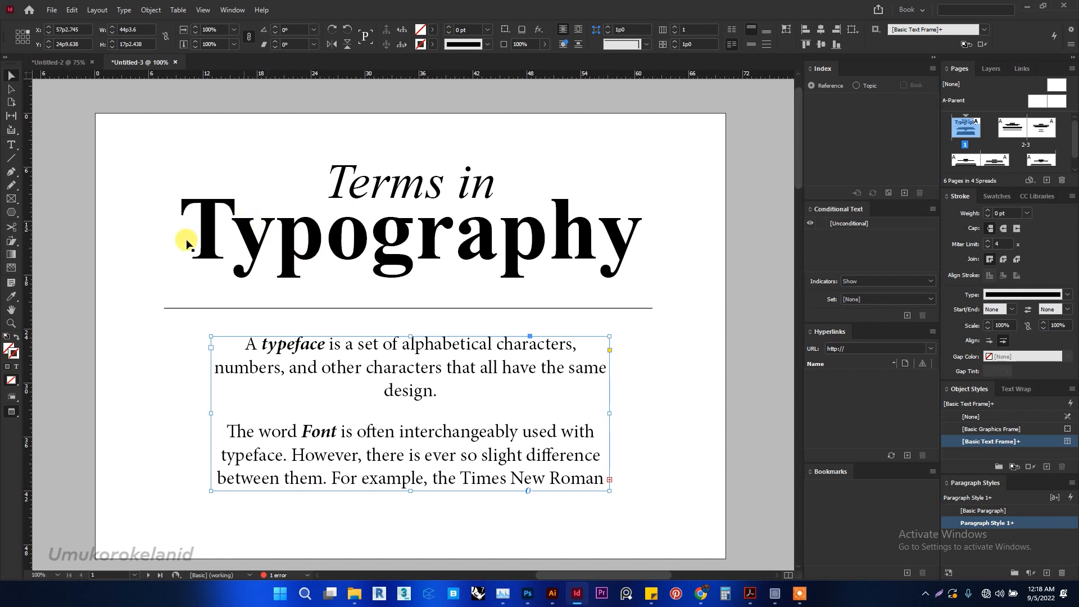
pyautogui.click(11, 148)
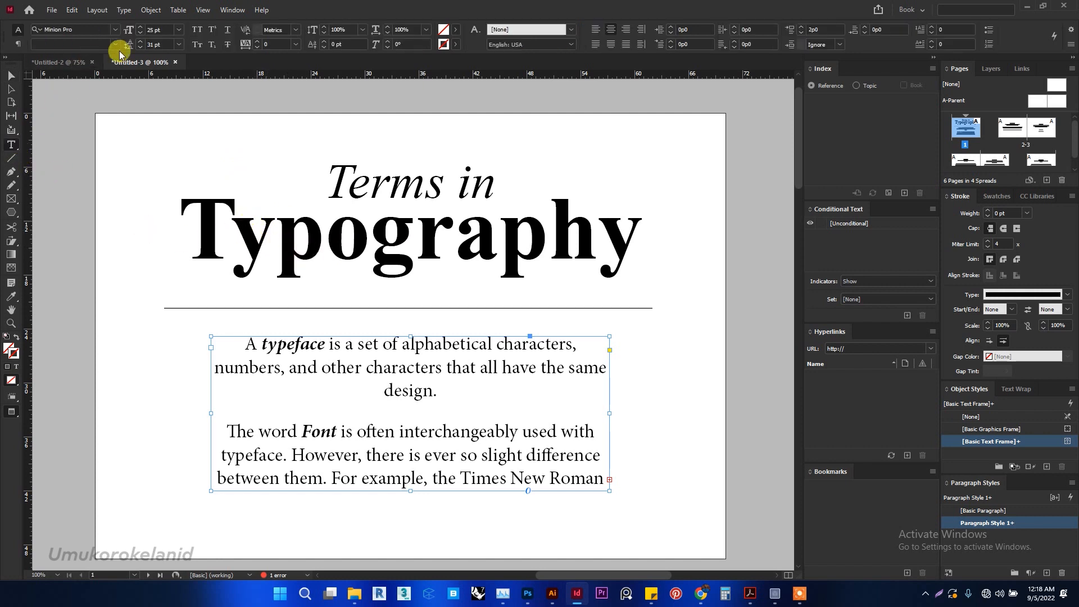
pyautogui.click(304, 248)
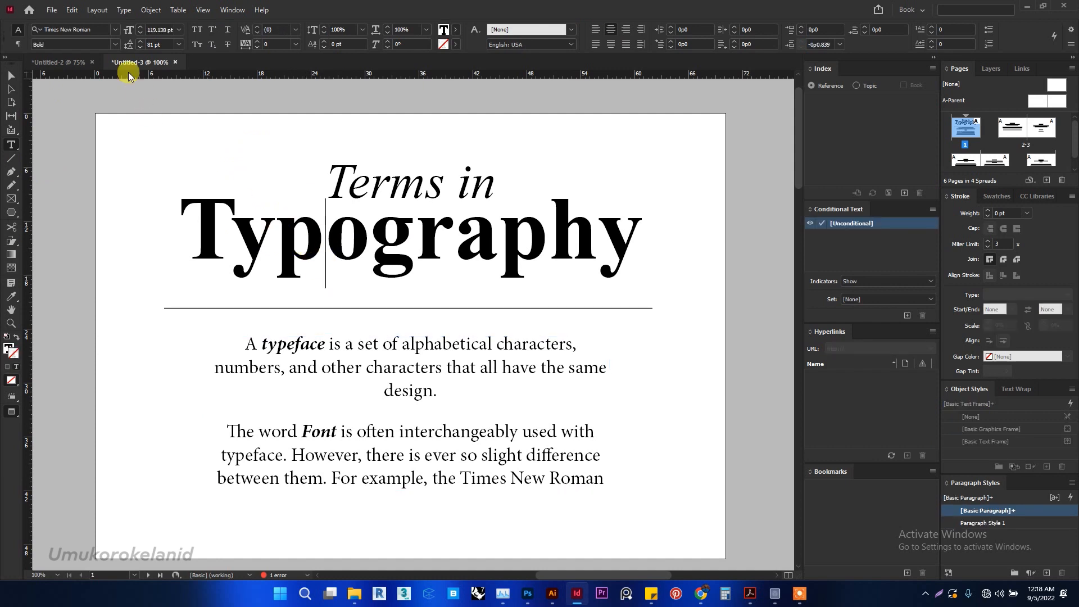
pyautogui.click(115, 30)
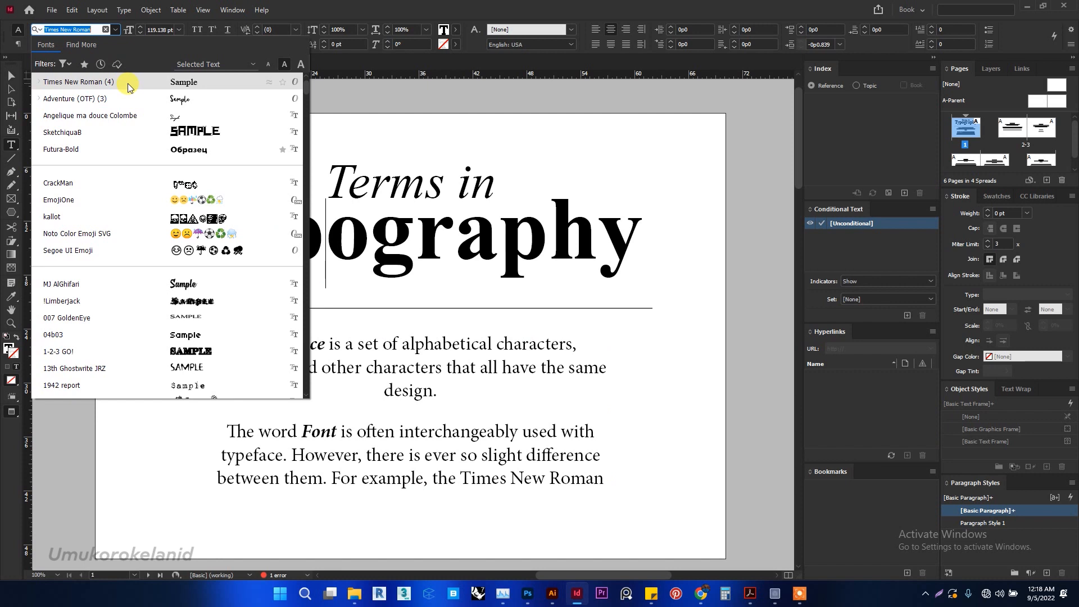
pyautogui.click(118, 30)
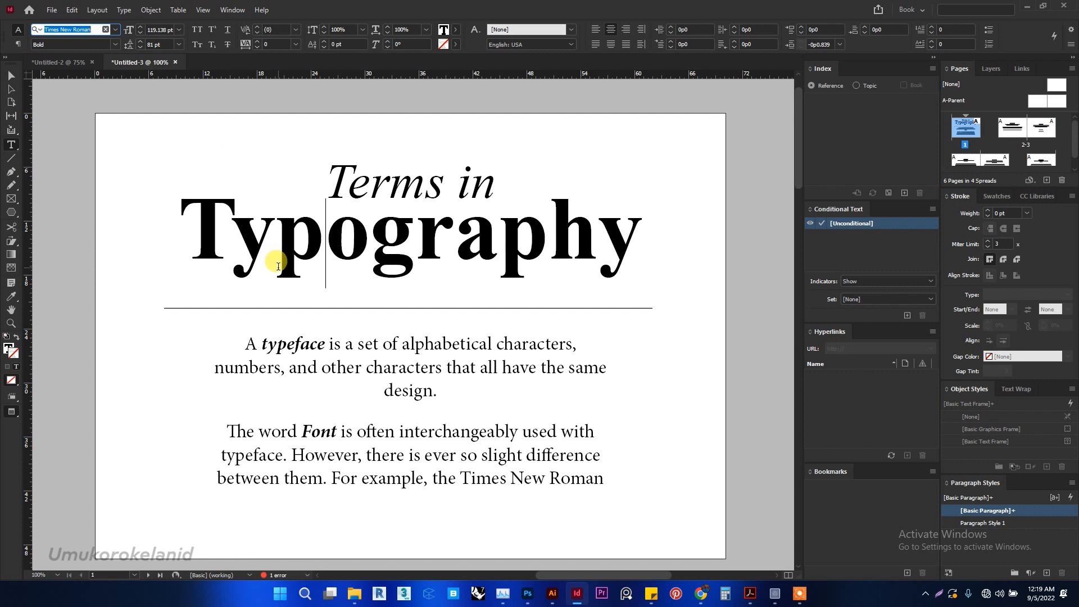
# - Select the first sample sentence under the Tracking heading on page 2 to check its tracking
pyautogui.scroll(-5, 284, 281)
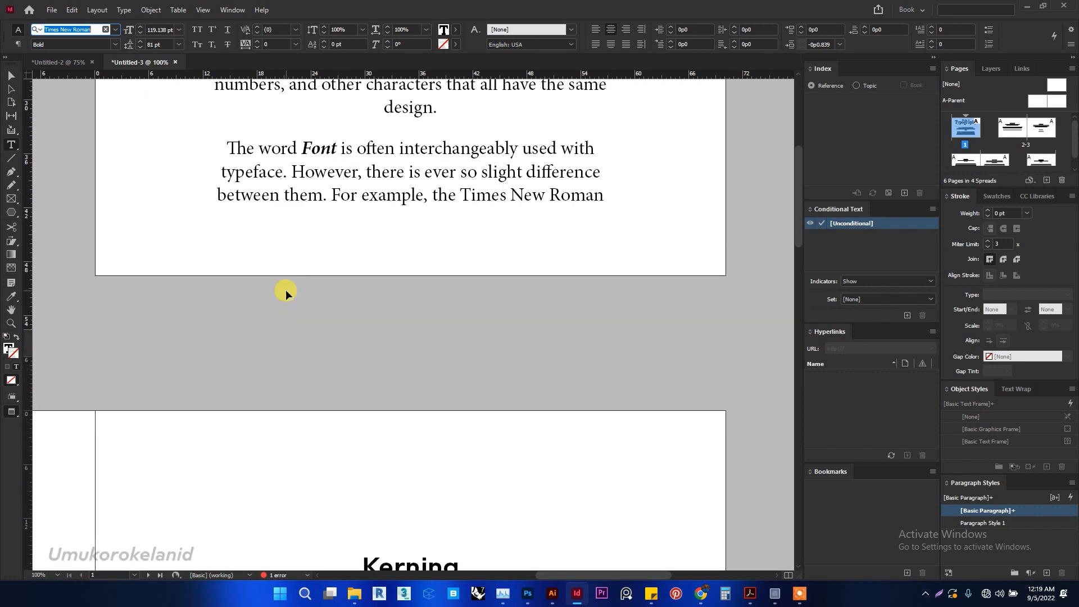
pyautogui.hscroll(-8, 286, 289)
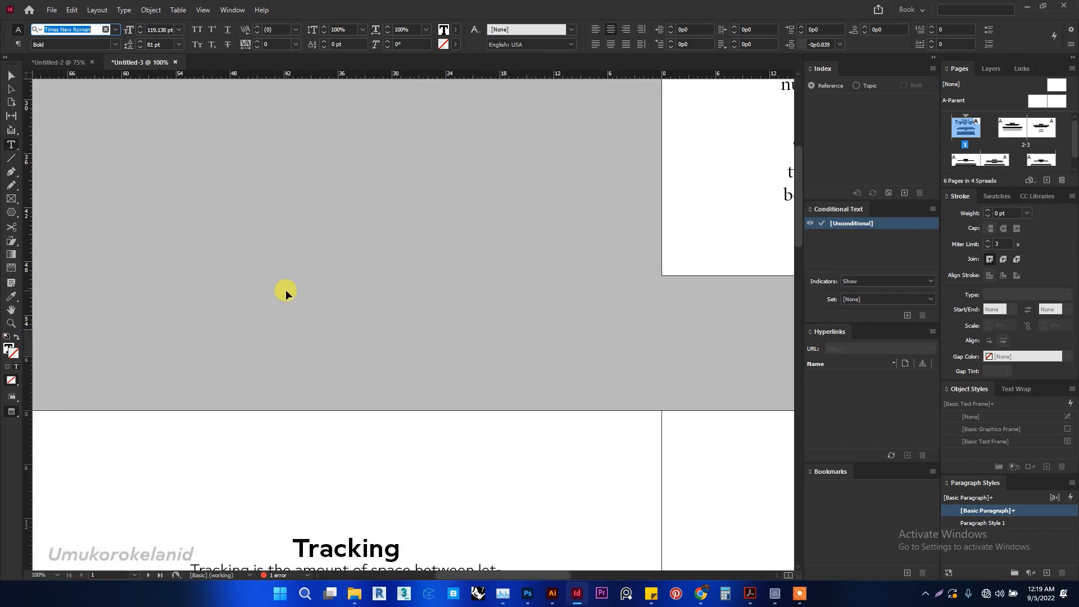
pyautogui.scroll(-5, 285, 289)
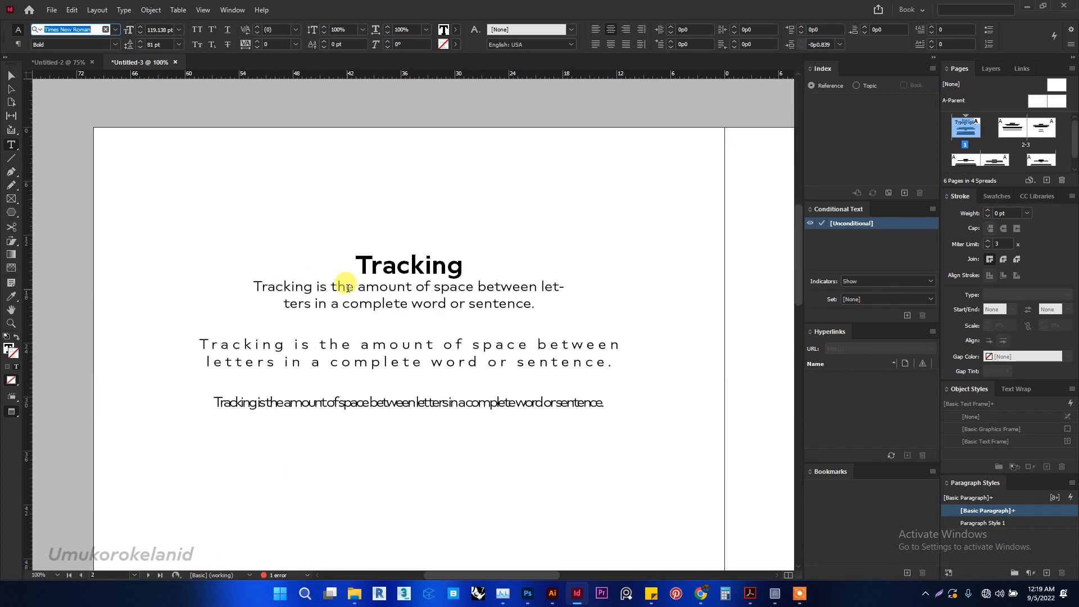
pyautogui.scroll(-1, 346, 288)
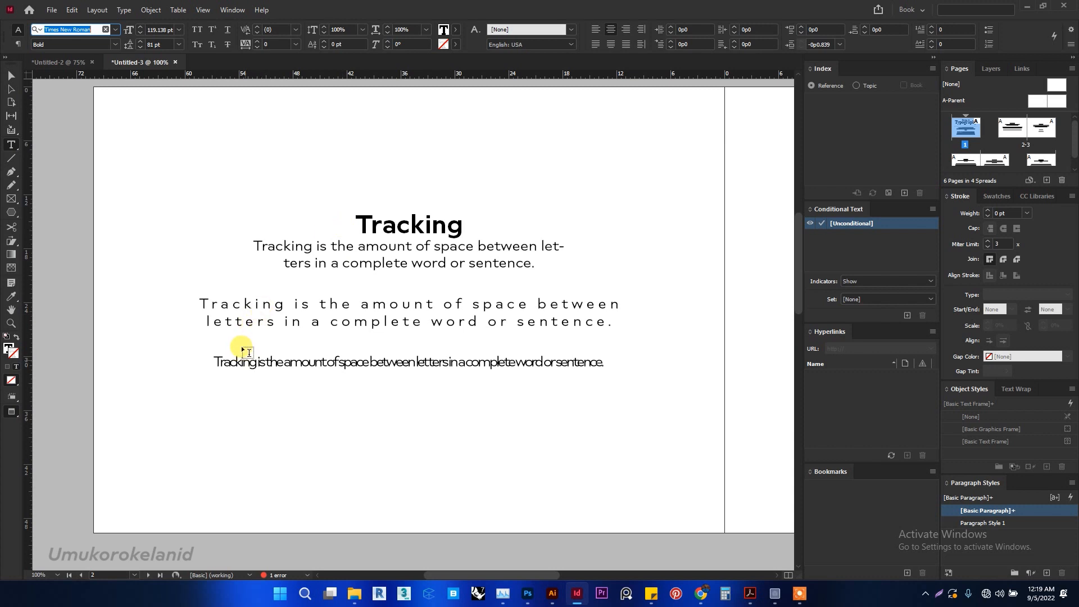
pyautogui.click(361, 247)
pyautogui.moveTo(535, 263); pyautogui.dragTo(247, 242)
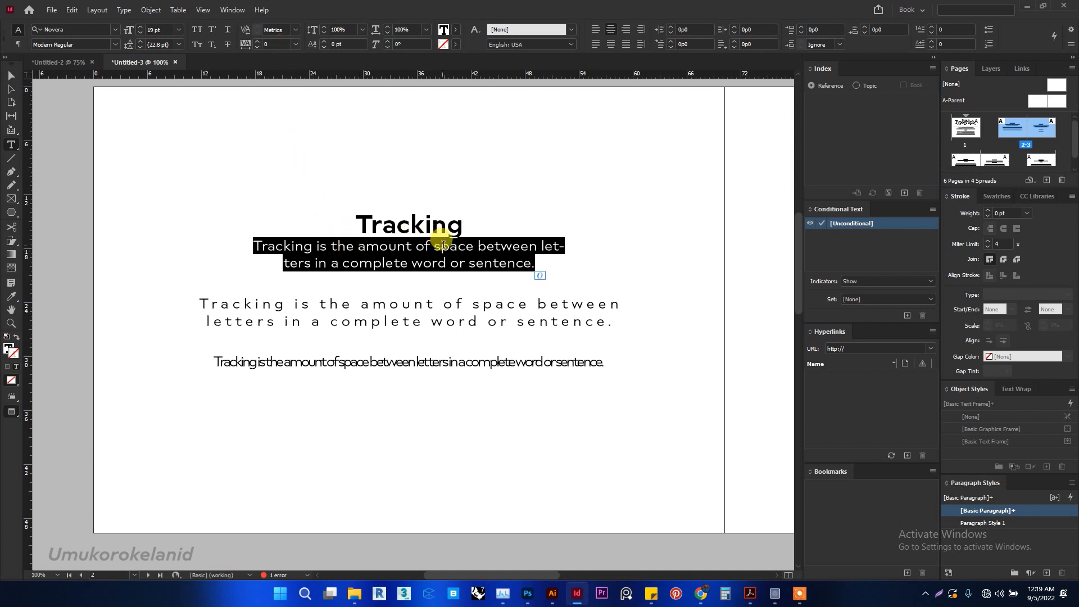
# - Try several tracking values on the widely spaced second sample sentence of the Tracking page, ending at 160
pyautogui.moveTo(619, 318); pyautogui.dragTo(204, 304)
pyautogui.click(281, 44)
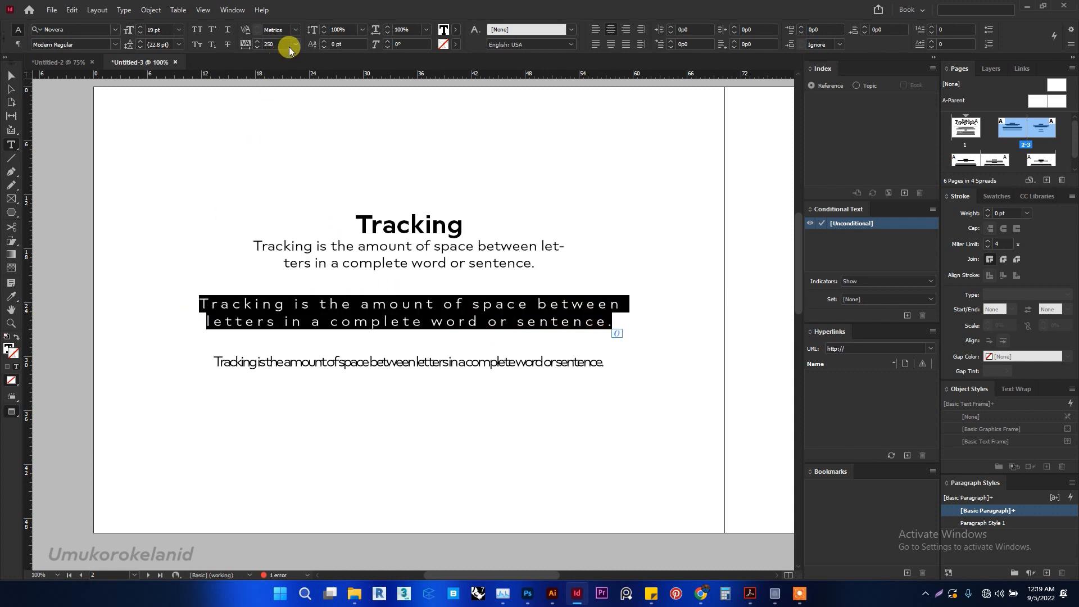
pyautogui.press('Down')
pyautogui.press('Down')
pyautogui.press('Down')
pyautogui.press('Down')
pyautogui.press('Down')
pyautogui.press('Down')
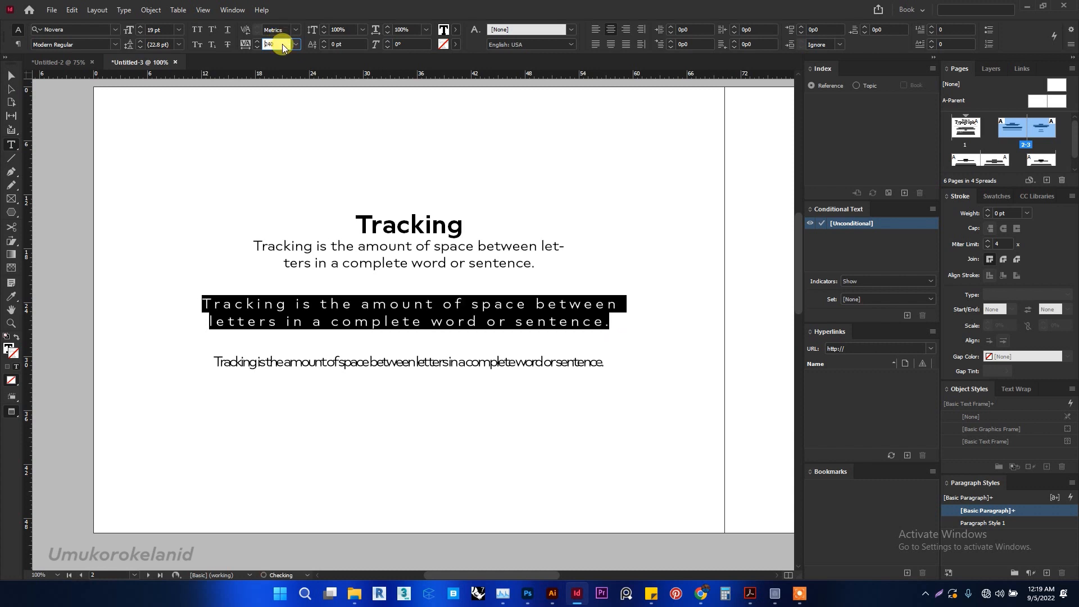
pyautogui.press('Down')
pyautogui.press('Down')
pyautogui.press('Down')
pyautogui.press('Down')
pyautogui.press('Down')
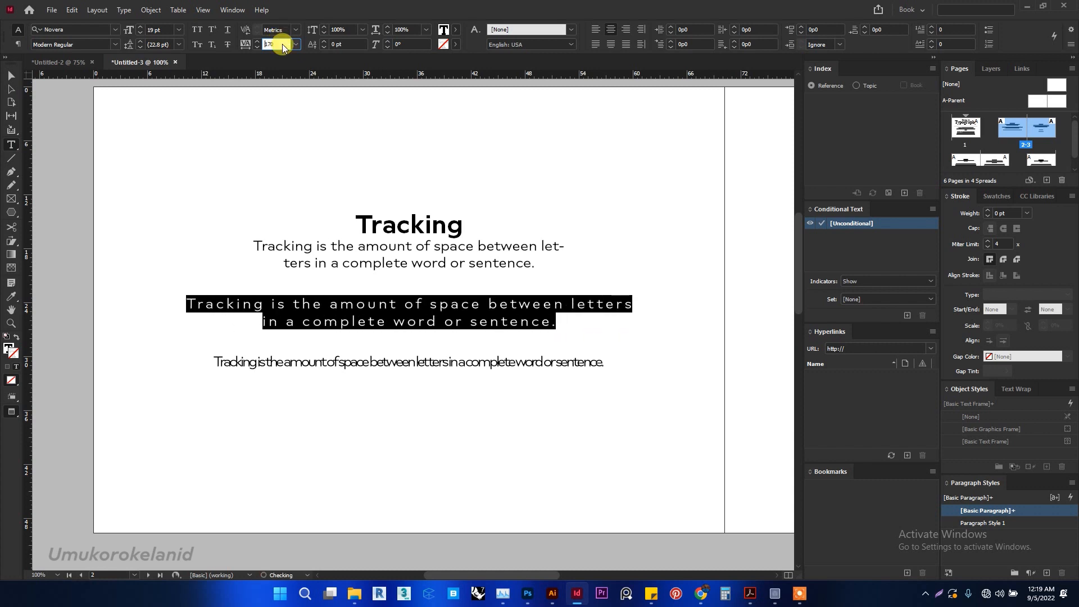
pyautogui.press('Up')
pyautogui.press('Up')
pyautogui.press('Up')
pyautogui.press('Up')
pyautogui.press('Up')
pyautogui.press('Up')
pyautogui.press('Up')
pyautogui.press('Up')
pyautogui.press('Up')
pyautogui.press('Up')
pyautogui.press('Up')
pyautogui.press('Up')
pyautogui.press('Up')
pyautogui.press('Up')
pyautogui.press('Up')
pyautogui.press('Up')
pyautogui.press('Up')
pyautogui.press('Up')
pyautogui.press('Up')
pyautogui.press('Up')
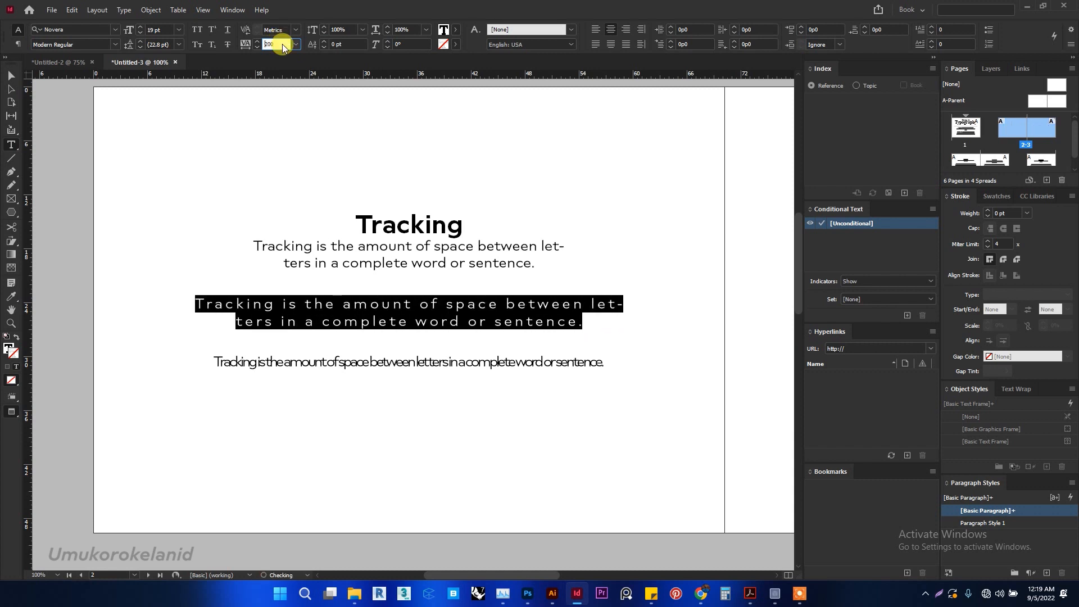
pyautogui.press('Down')
pyautogui.press('Down')
pyautogui.press('Down')
pyautogui.press('Down')
pyautogui.press('Down')
pyautogui.press('Down')
pyautogui.press('Down')
pyautogui.press('Down')
pyautogui.press('Down')
pyautogui.press('Down')
pyautogui.press('Down')
pyautogui.press('Down')
pyautogui.press('Down')
pyautogui.press('Down')
pyautogui.press('Down')
pyautogui.press('Down')
pyautogui.press('Down')
pyautogui.press('Down')
pyautogui.press('Down')
pyautogui.press('Down')
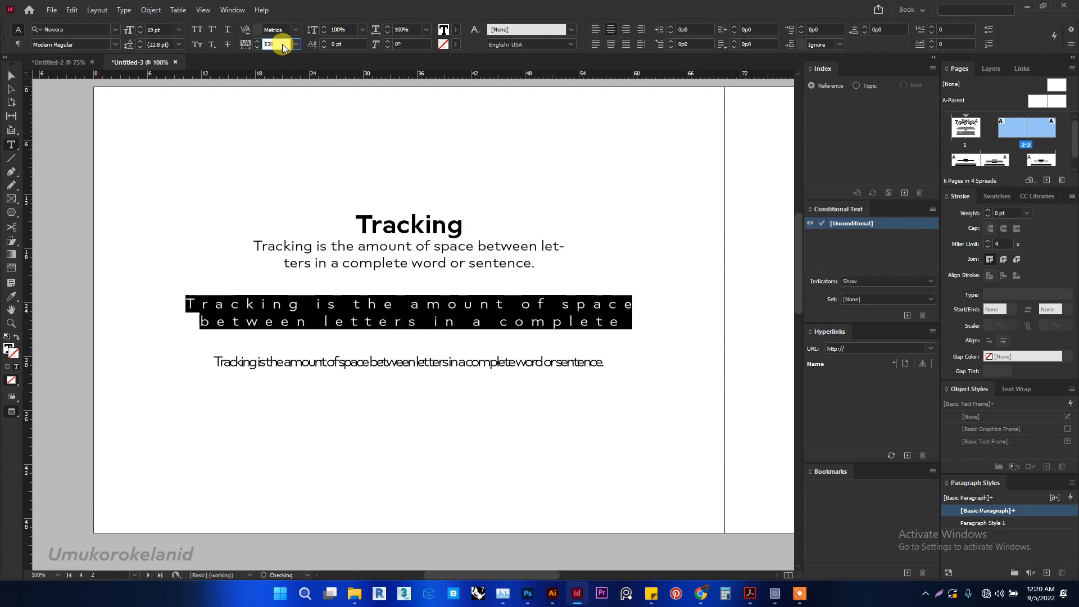
pyautogui.press('Up')
pyautogui.press('Up')
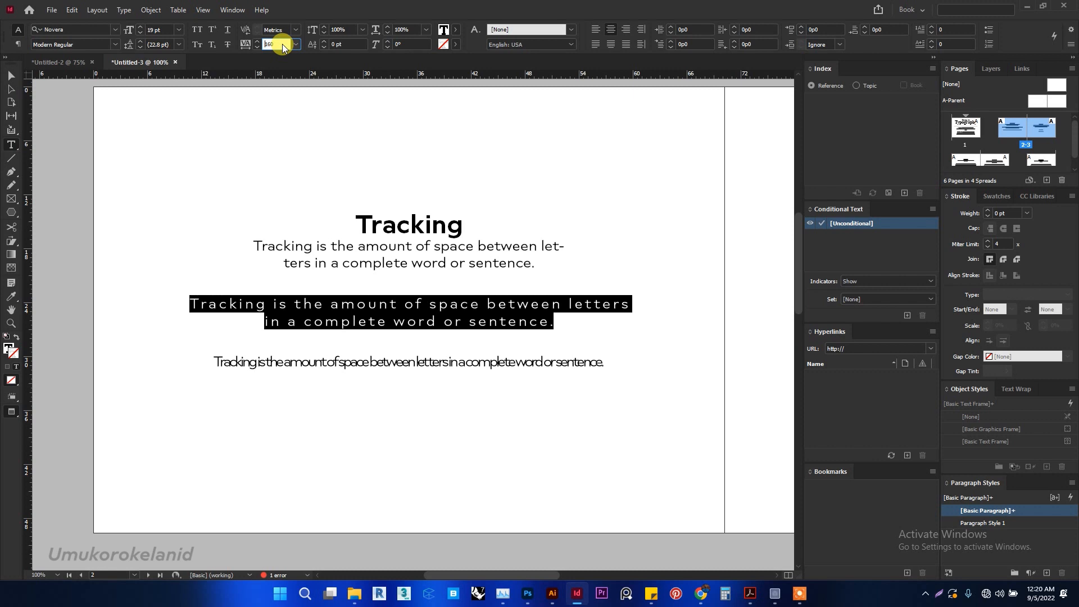
# - Check the tracking of the entire tightly spaced third sample sentence on the Tracking page
pyautogui.click(396, 358)
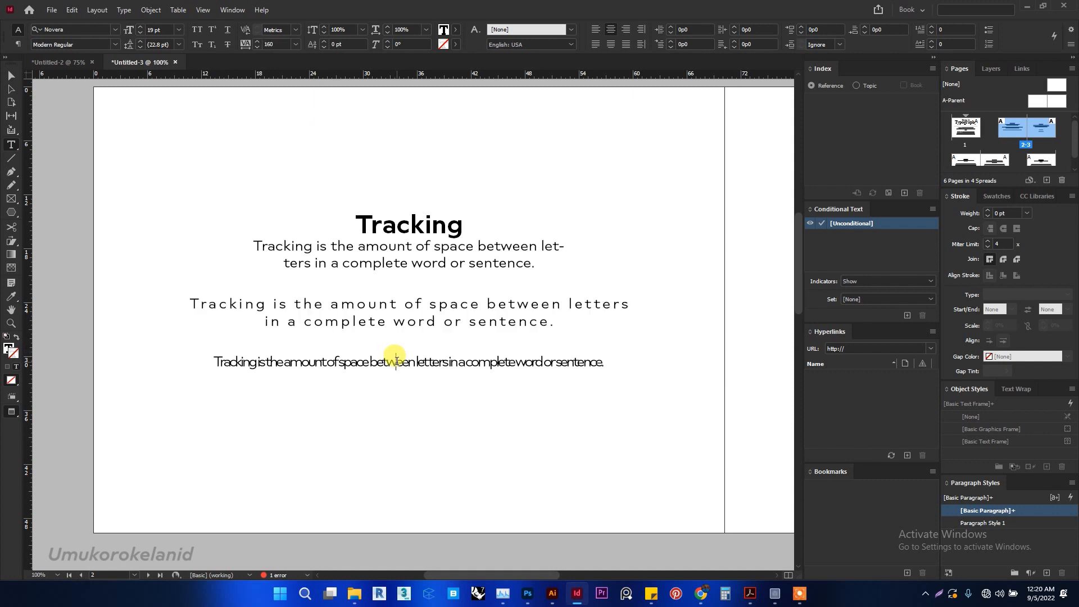
pyautogui.hotkey('ctrl', 'a')
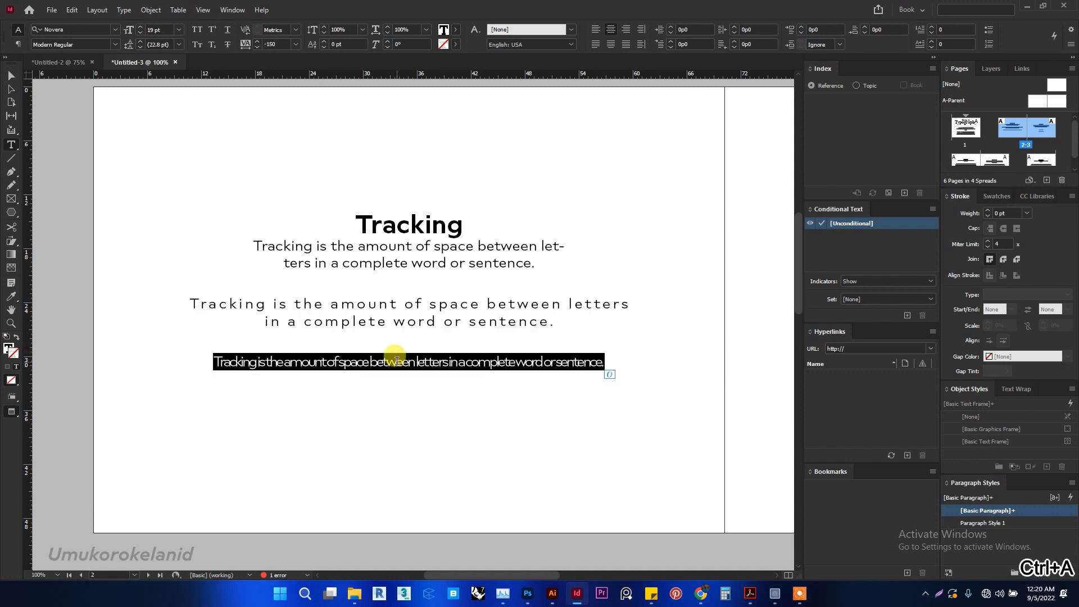
pyautogui.press('Right')
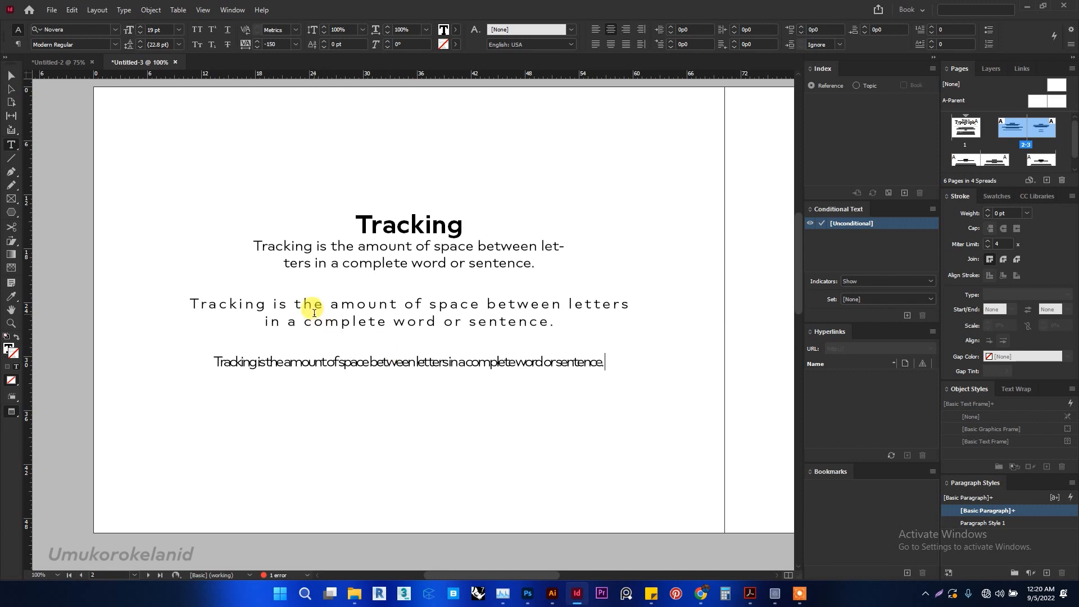
# - Set the tracking of the letters "AV" in the second AV MOTORS line on the Kerning page to -40
pyautogui.hscroll(10, 313, 312)
pyautogui.hscroll(3, 313, 313)
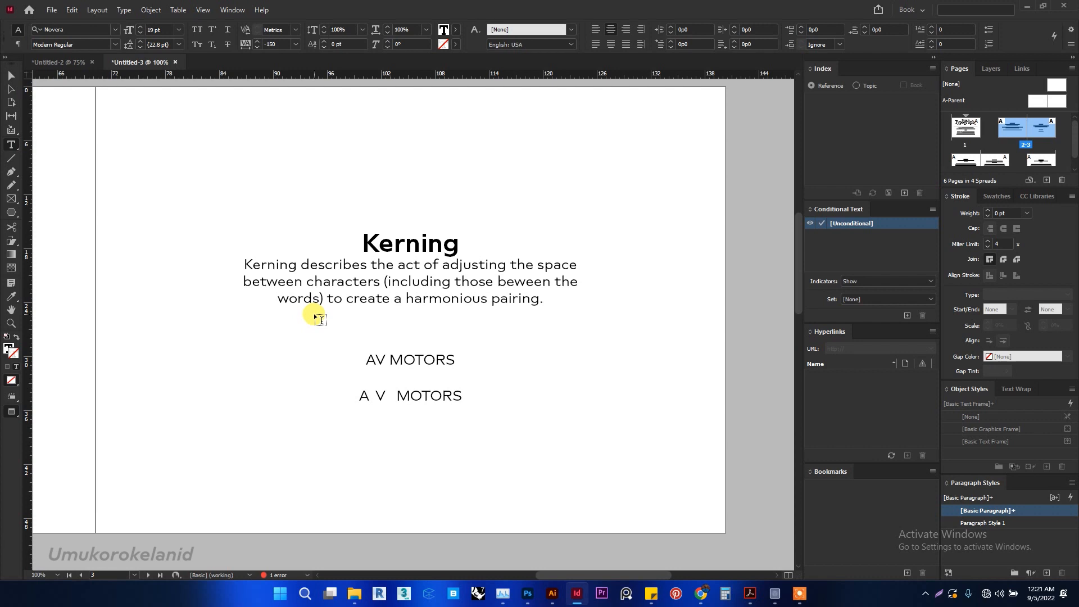
pyautogui.click(385, 361)
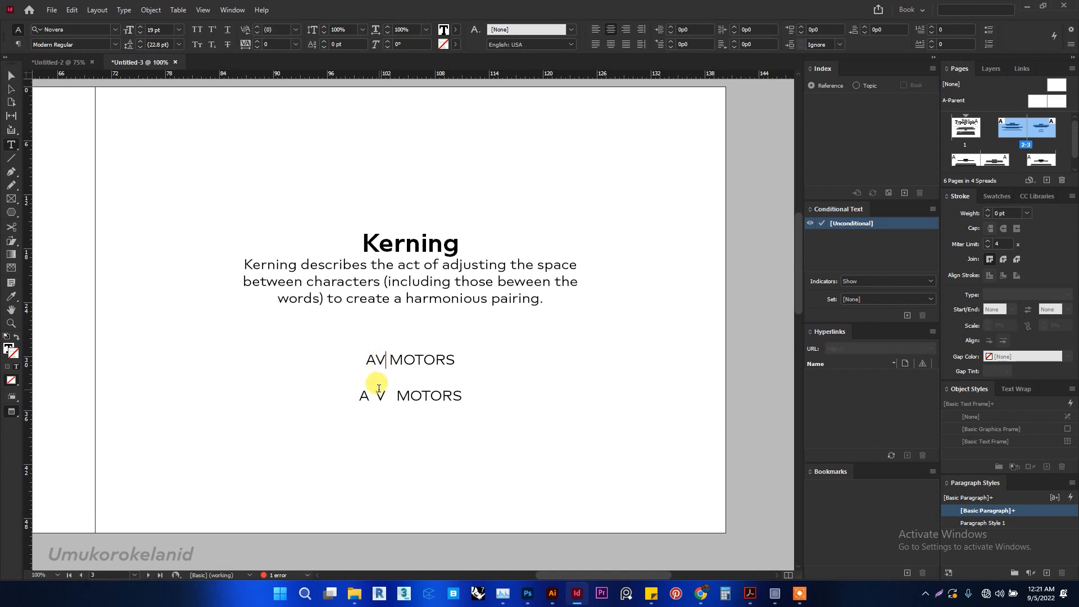
pyautogui.moveTo(387, 397); pyautogui.dragTo(355, 398)
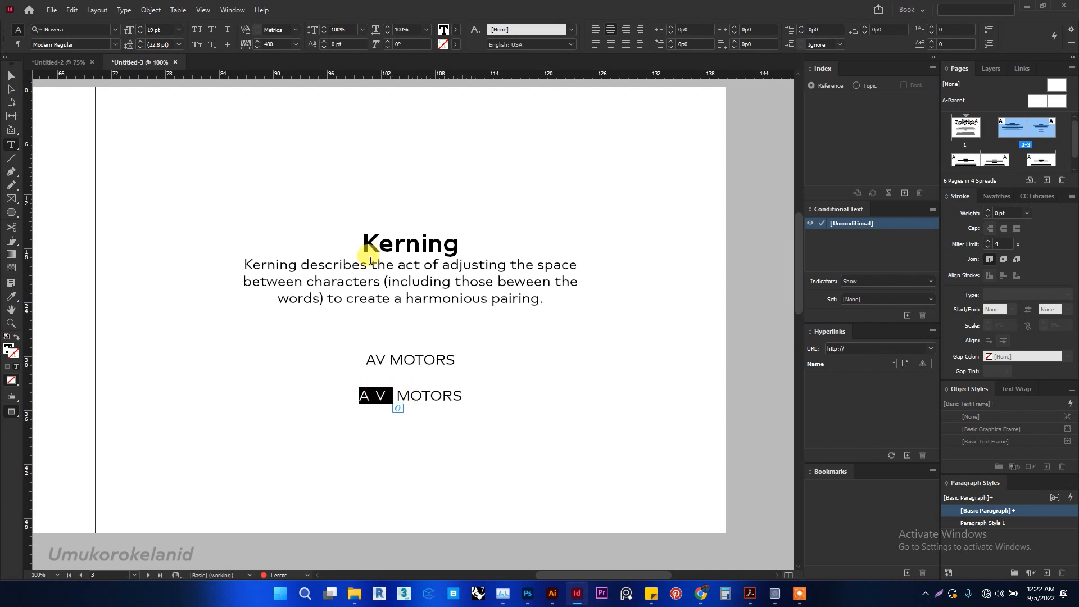
pyautogui.click(171, 42)
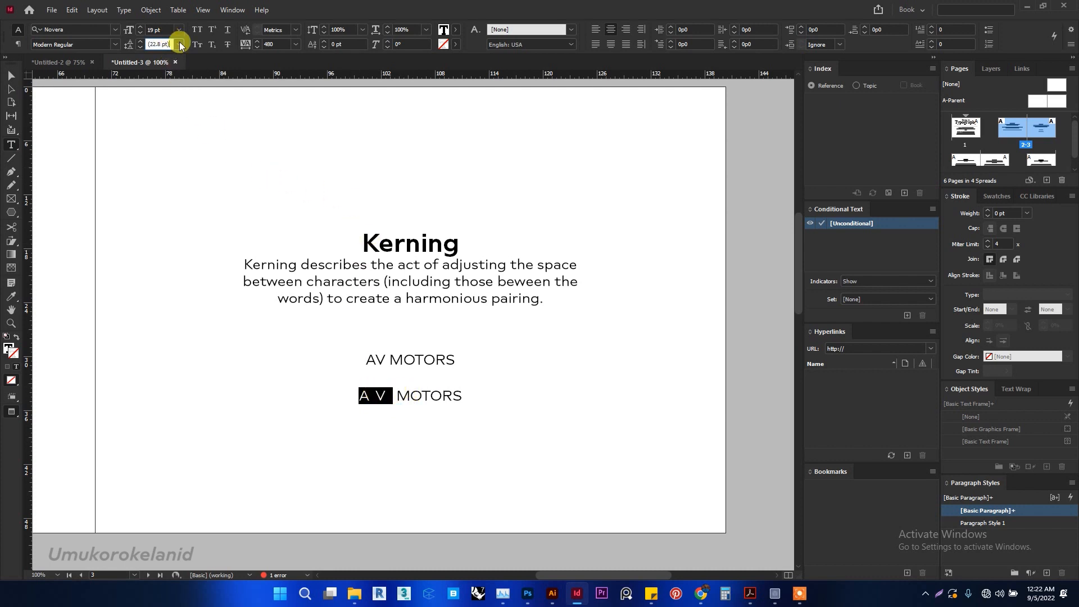
pyautogui.click(281, 44)
pyautogui.press('Down')
pyautogui.press('Down')
pyautogui.press('Down')
pyautogui.press('Down')
pyautogui.press('Down')
pyautogui.press('Down')
pyautogui.press('Down')
pyautogui.press('Down')
pyautogui.press('Down')
pyautogui.press('Down')
pyautogui.press('Down')
pyautogui.press('Down')
pyautogui.press('Down')
pyautogui.press('Down')
pyautogui.press('Down')
pyautogui.press('Down')
pyautogui.press('Down')
pyautogui.press('Down')
pyautogui.press('Down')
pyautogui.press('Down')
pyautogui.press('Down')
pyautogui.press('Down')
pyautogui.press('Down')
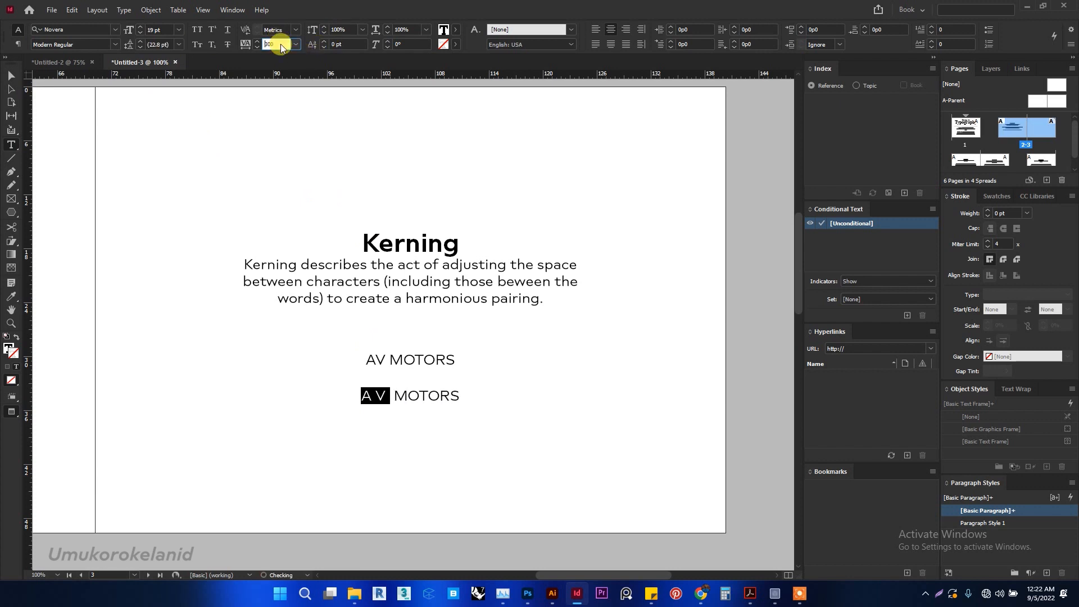
pyautogui.press('Down')
pyautogui.press('Down')
pyautogui.press('Down')
pyautogui.press('Down')
pyautogui.press('Down')
pyautogui.press('Down')
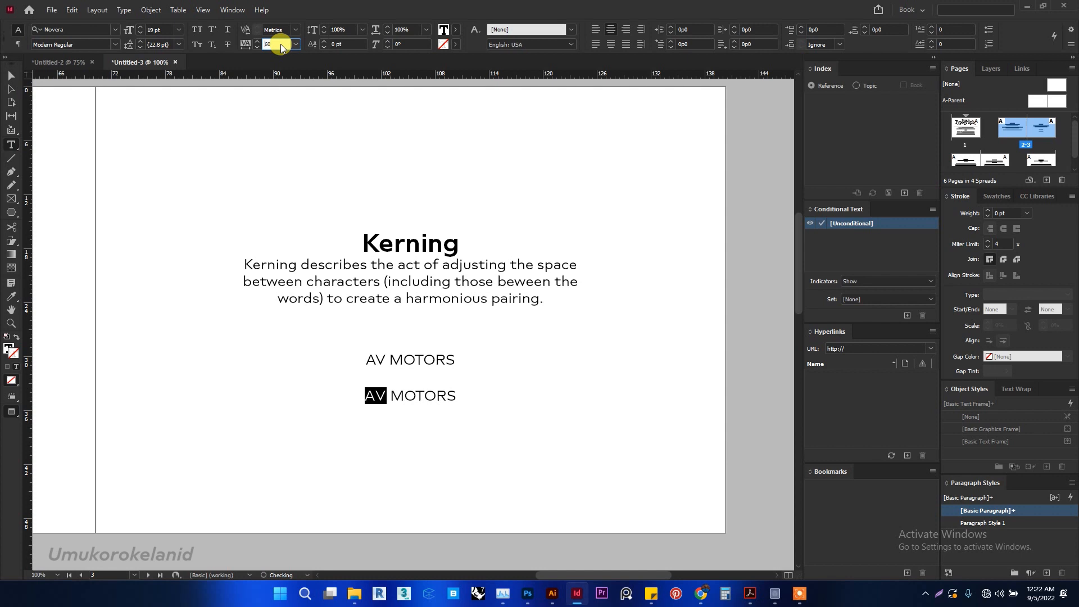
pyautogui.press('Down')
pyautogui.press('Down')
pyautogui.press('Down')
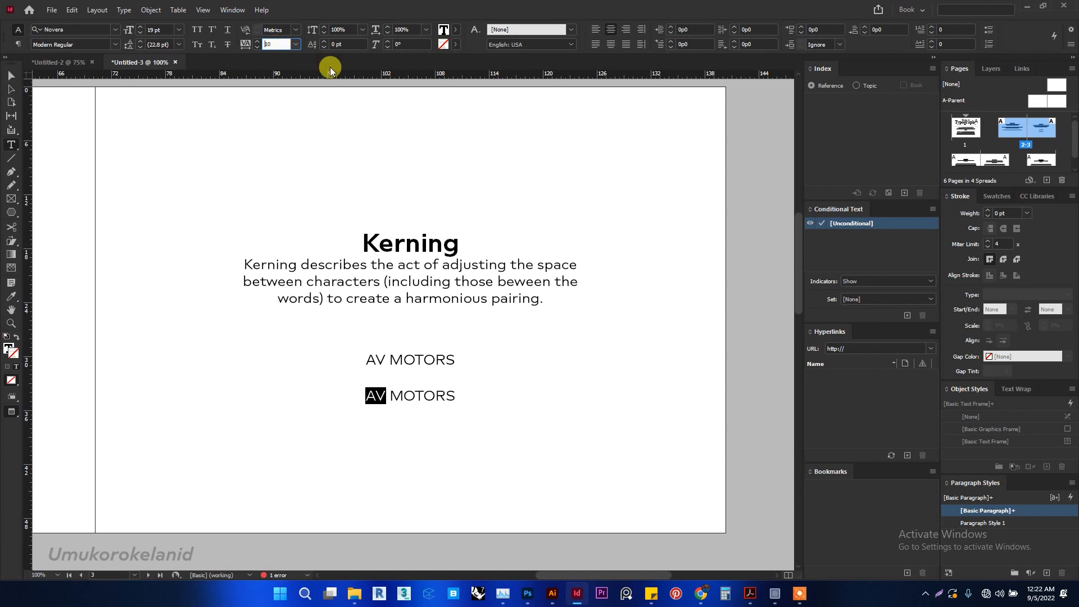
pyautogui.press('Down')
pyautogui.press('Down')
pyautogui.press('Down')
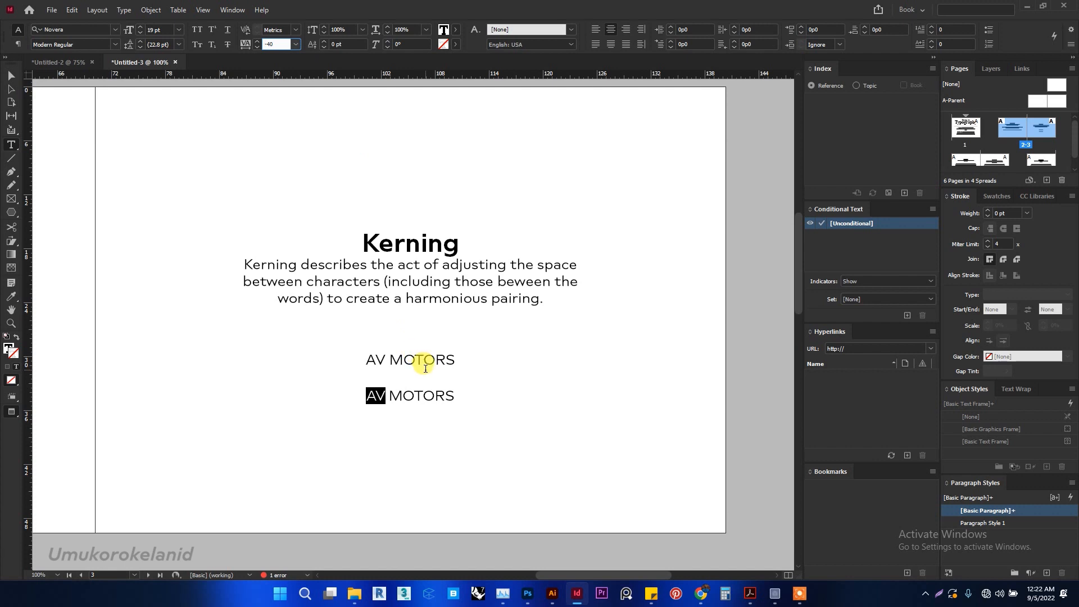
pyautogui.moveTo(376, 396); pyautogui.dragTo(387, 395)
pyautogui.click(397, 395)
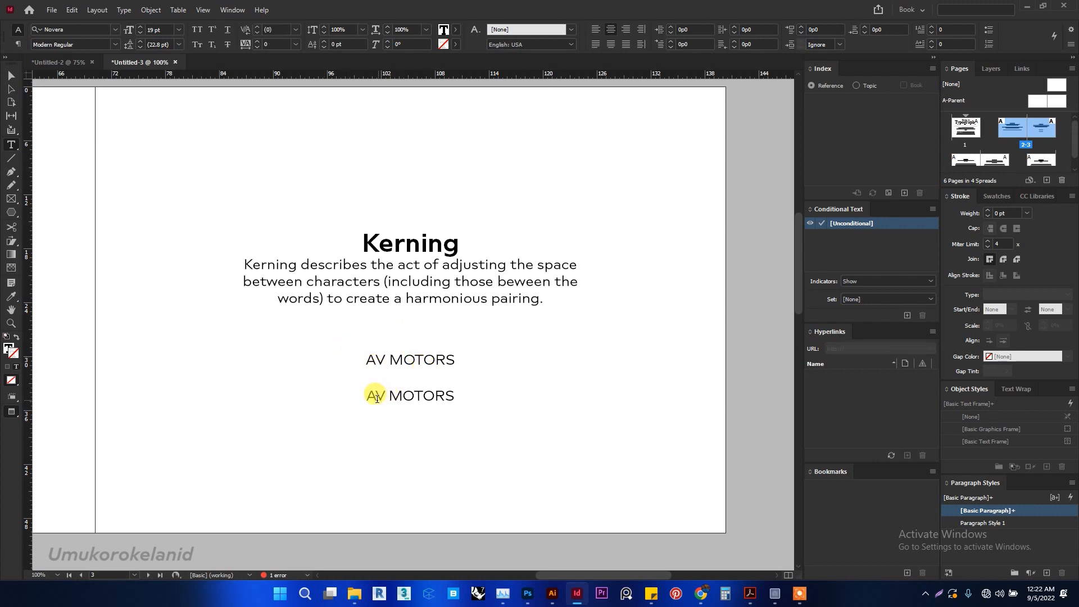
# - Compare the letter spacing of the two AV MOTORS lines on the Kerning page up close
pyautogui.scroll(1, 374, 409)
pyautogui.scroll(4, 374, 409)
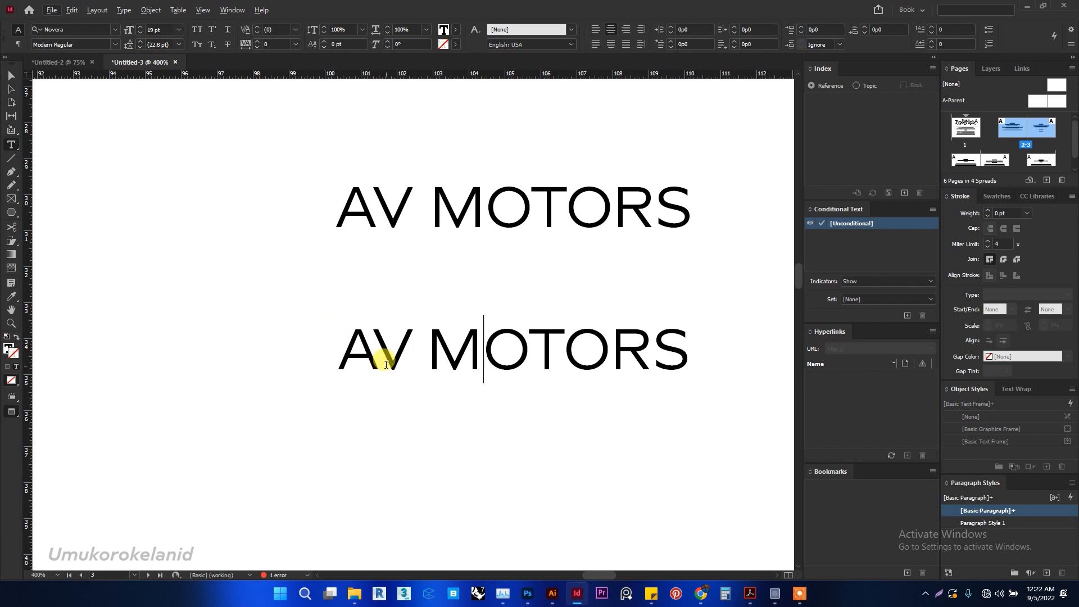
pyautogui.scroll(-1, 340, 436)
pyautogui.scroll(-1, 340, 437)
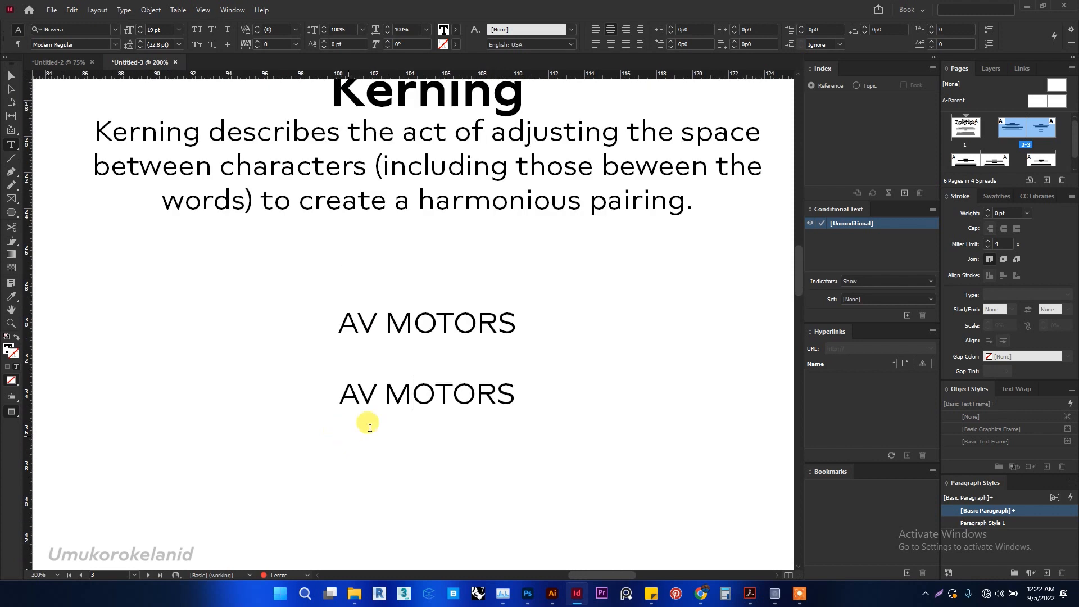
pyautogui.scroll(1, 441, 384)
pyautogui.scroll(2, 380, 453)
pyautogui.scroll(2, 380, 453)
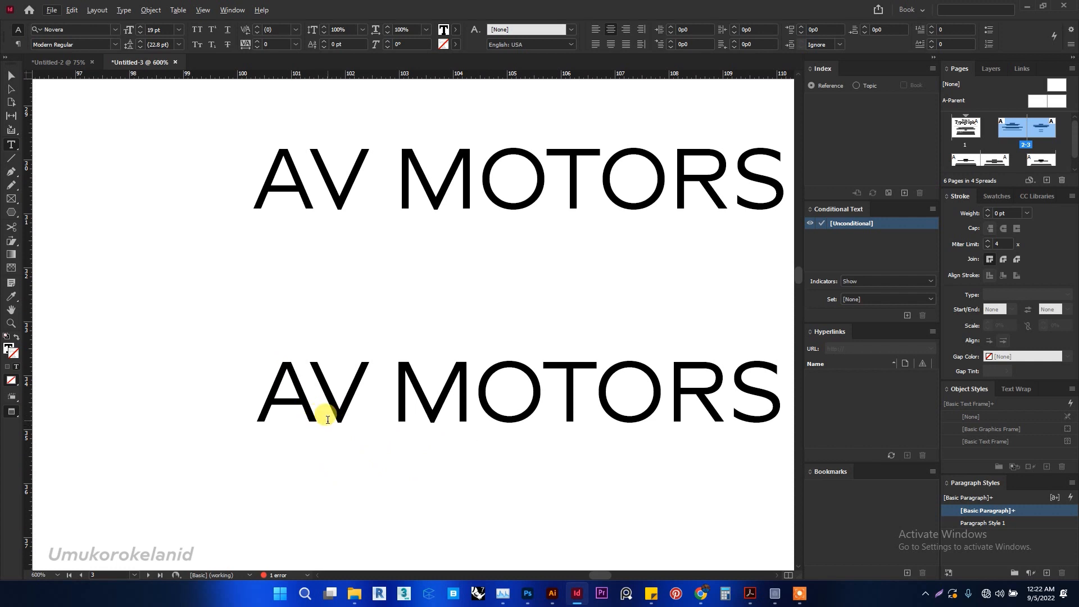
pyautogui.scroll(-3, 359, 444)
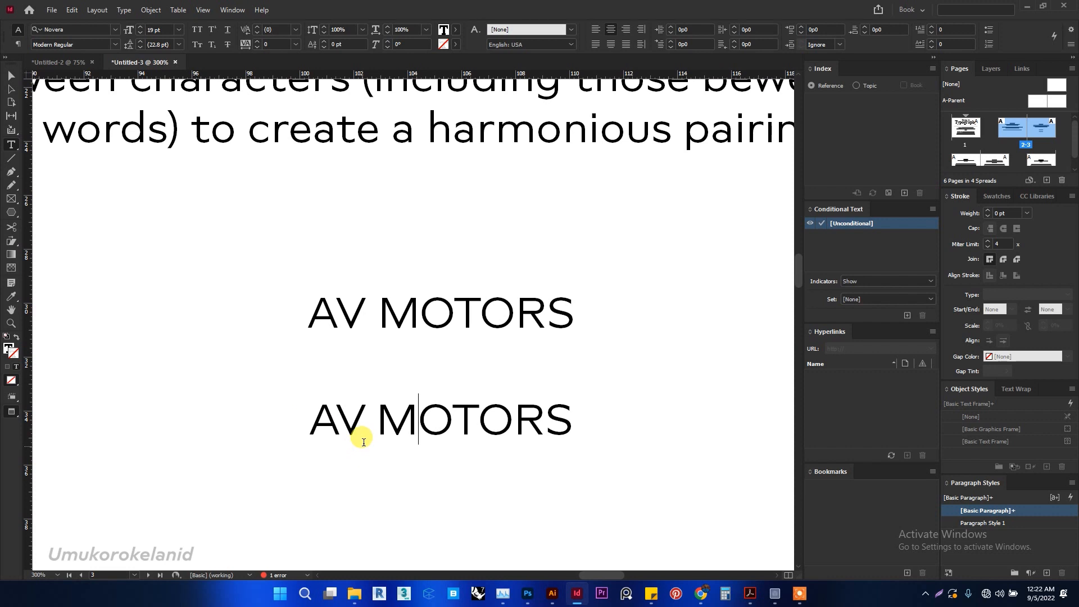
pyautogui.scroll(-2, 356, 440)
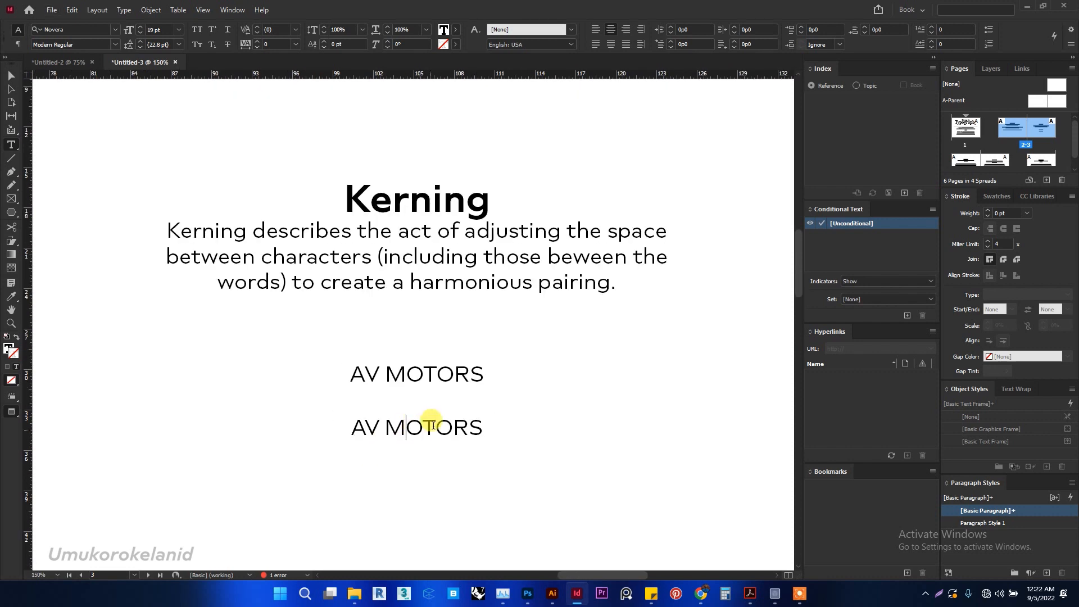
# - Go to the Leading page and read its definition and the sample paragraph below it
pyautogui.scroll(-1, 476, 401)
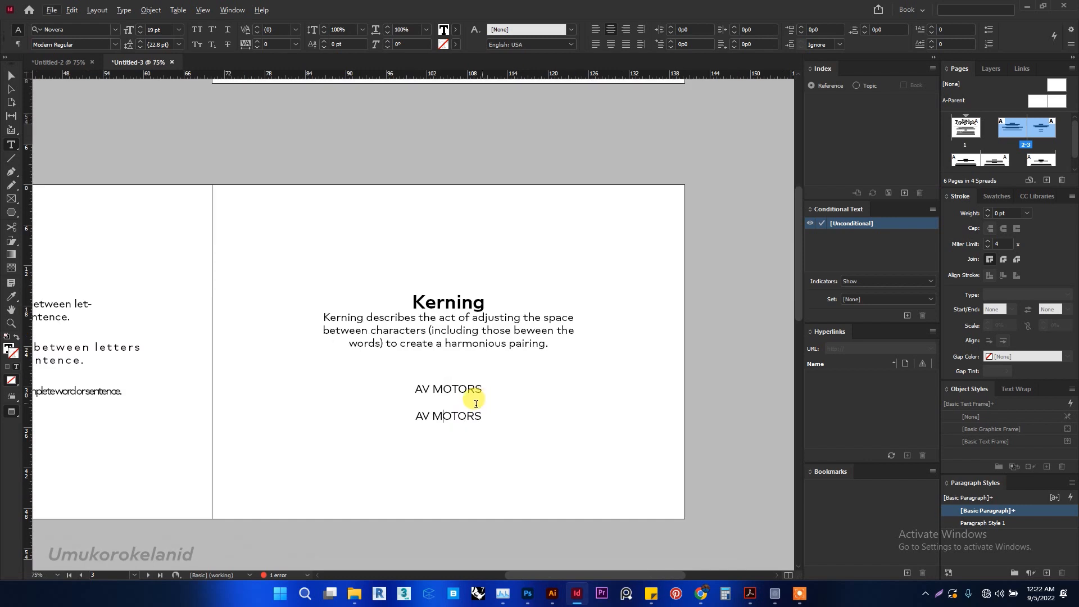
pyautogui.scroll(-5, 472, 404)
pyautogui.hscroll(-5, 314, 432)
pyautogui.scroll(-4, 277, 443)
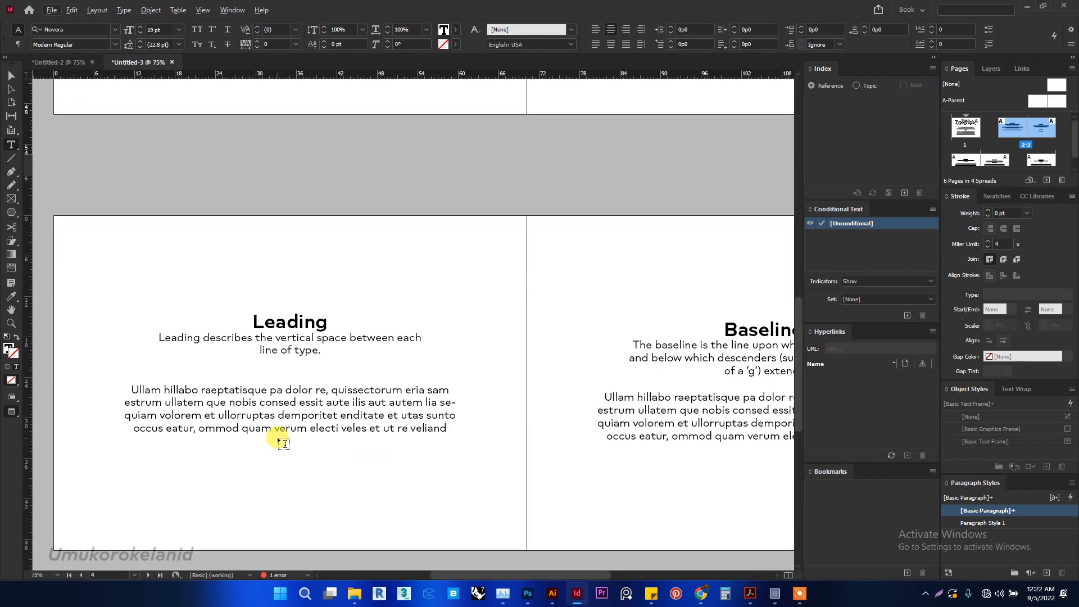
pyautogui.press('super')
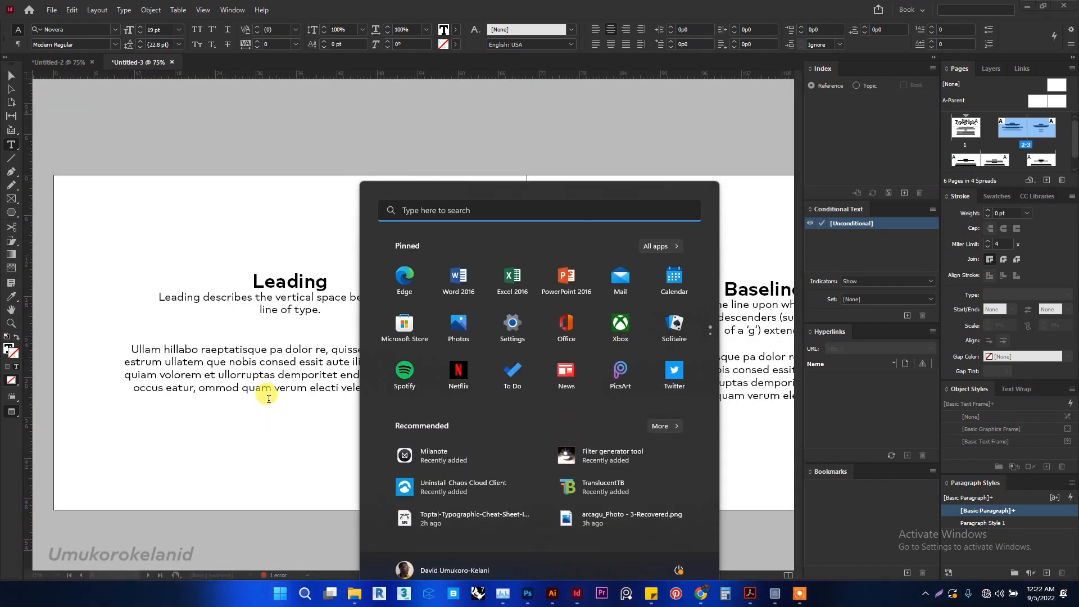
pyautogui.press('super')
pyautogui.scroll(1, 272, 395)
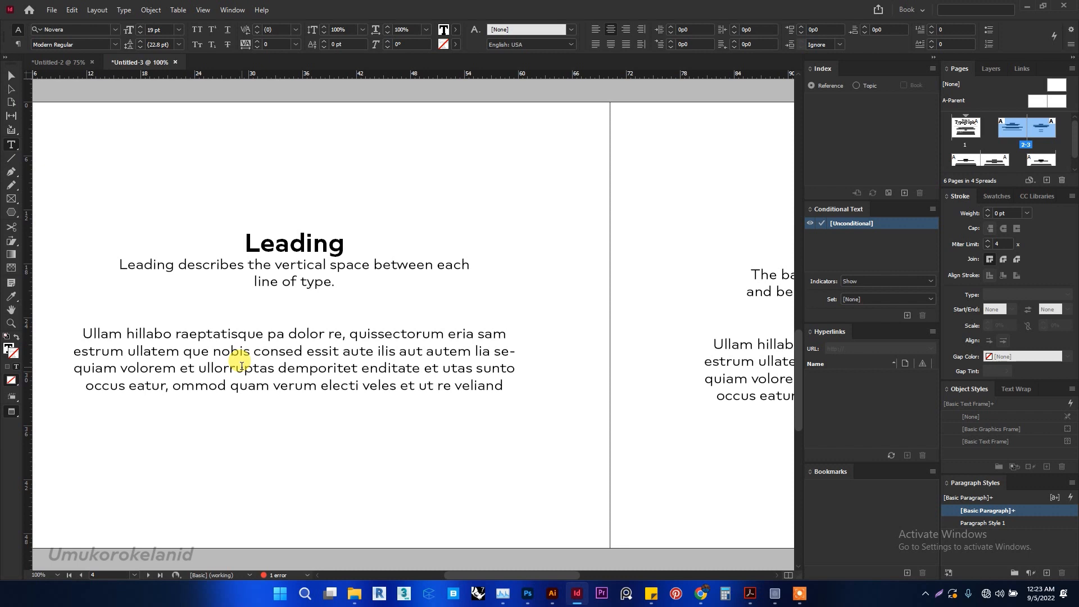
pyautogui.scroll(1, 164, 281)
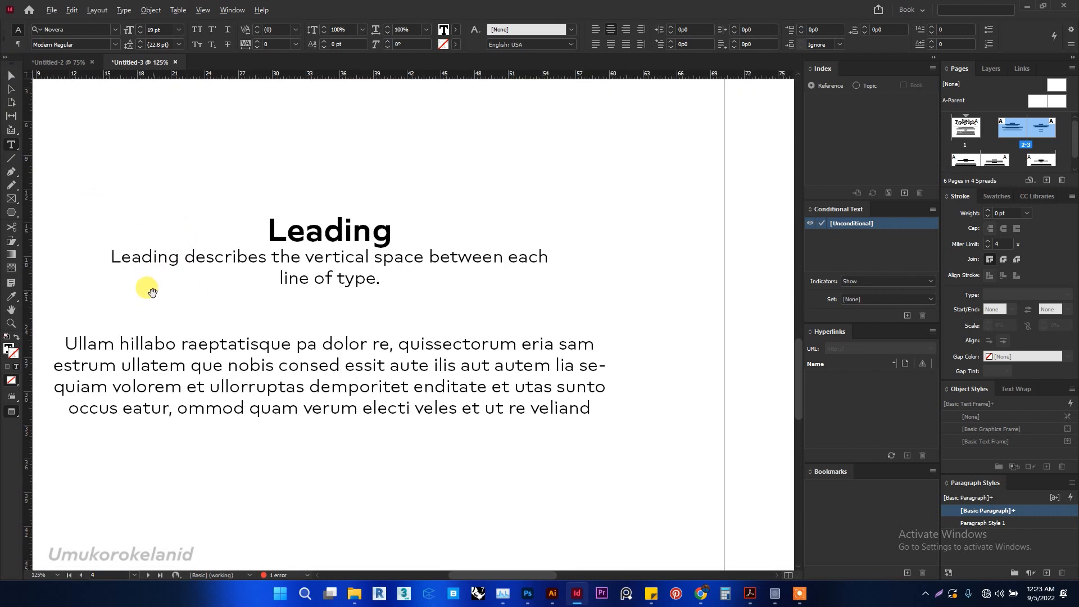
pyautogui.scroll(-1, 141, 297)
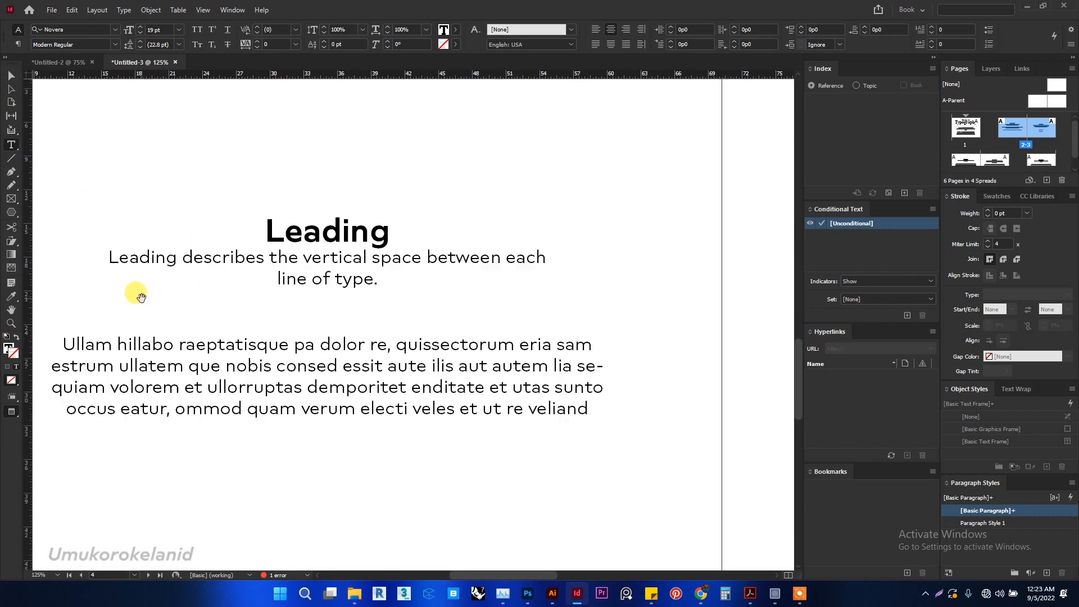
# - Examine up close the vertical gap between the two guides at the first two lines of the Leading page's sample paragraph
pyautogui.hscroll(-1, 140, 297)
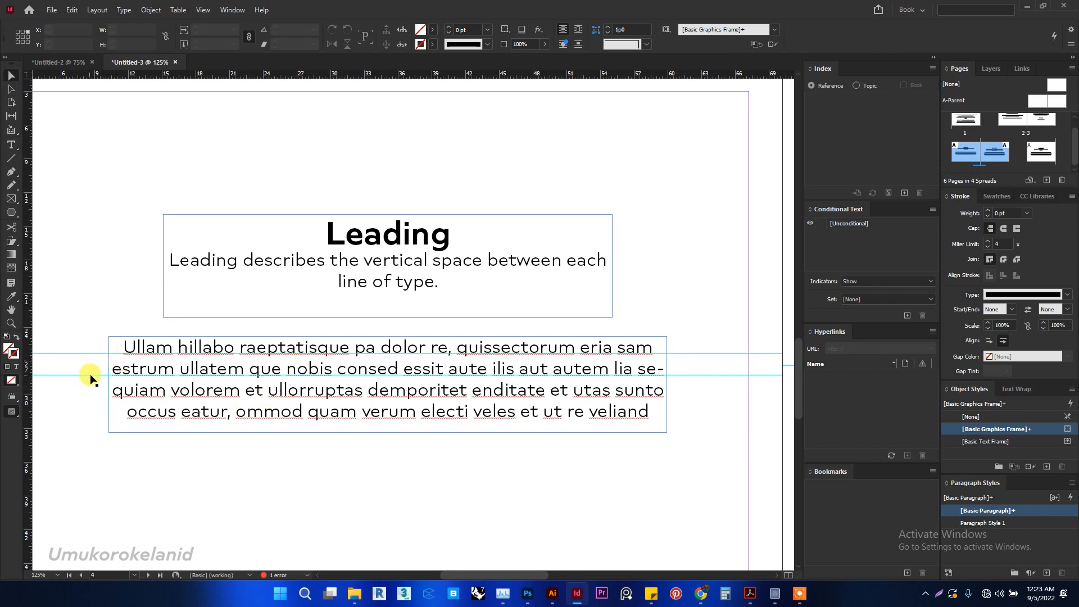
pyautogui.scroll(3, 91, 375)
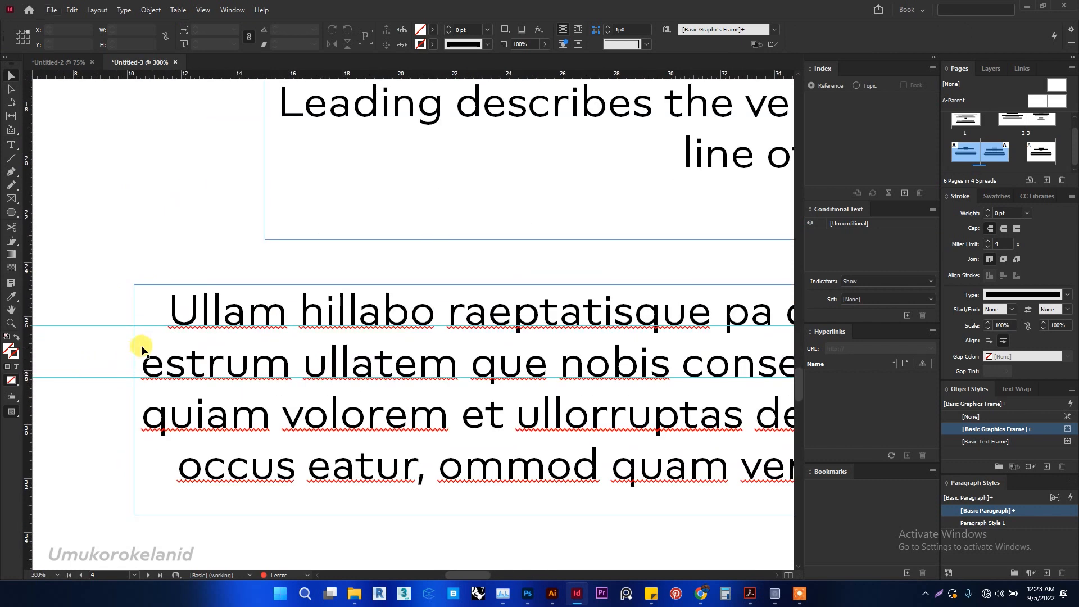
pyautogui.scroll(1, 135, 349)
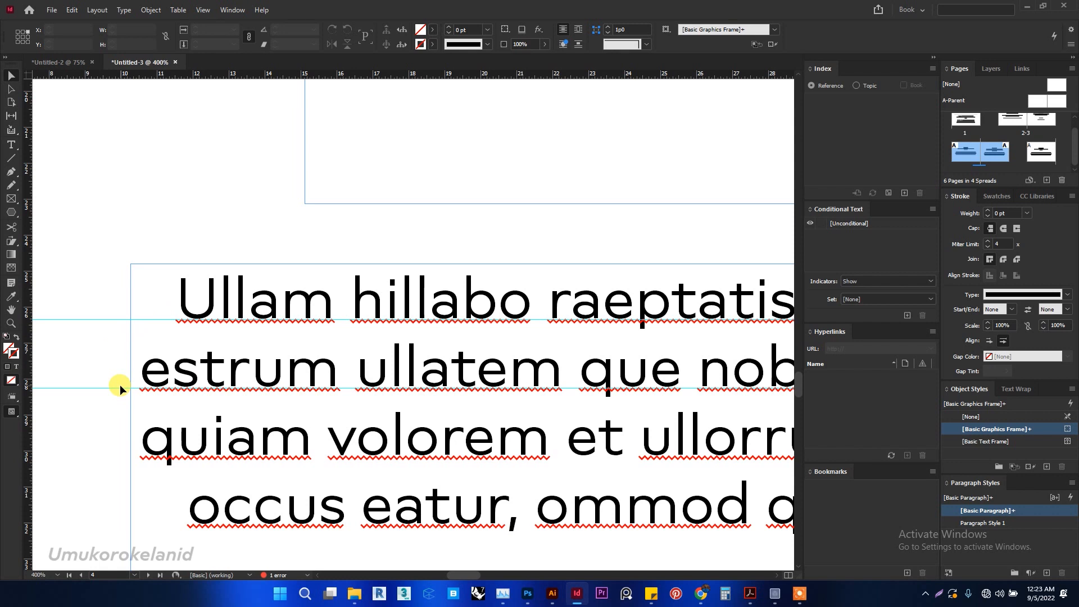
pyautogui.scroll(-3, 282, 436)
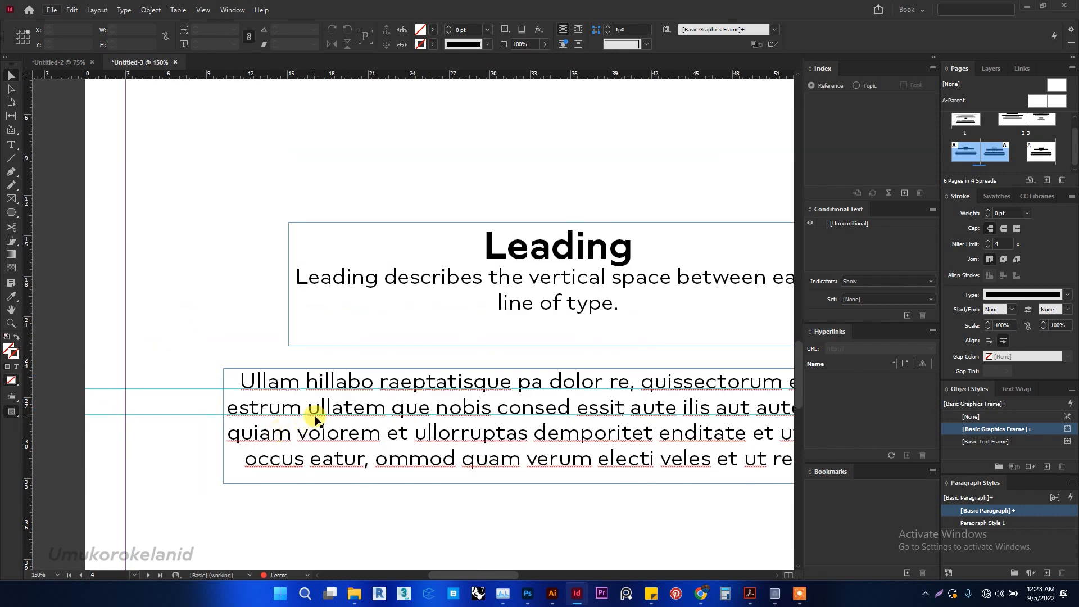
pyautogui.hscroll(3, 319, 416)
pyautogui.hscroll(-2, 318, 416)
# - Select the entire sample paragraph on the Leading page and tighten its leading to 12 pt
pyautogui.hotkey('ctrl', '-')
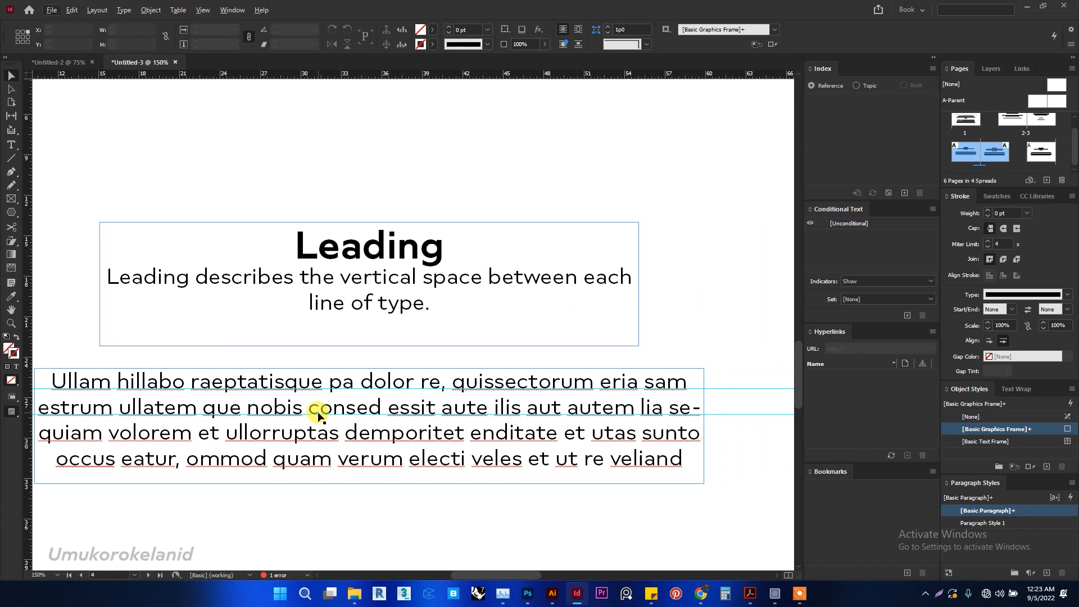
pyautogui.doubleClick(318, 412)
pyautogui.hotkey('ctrl', 'a')
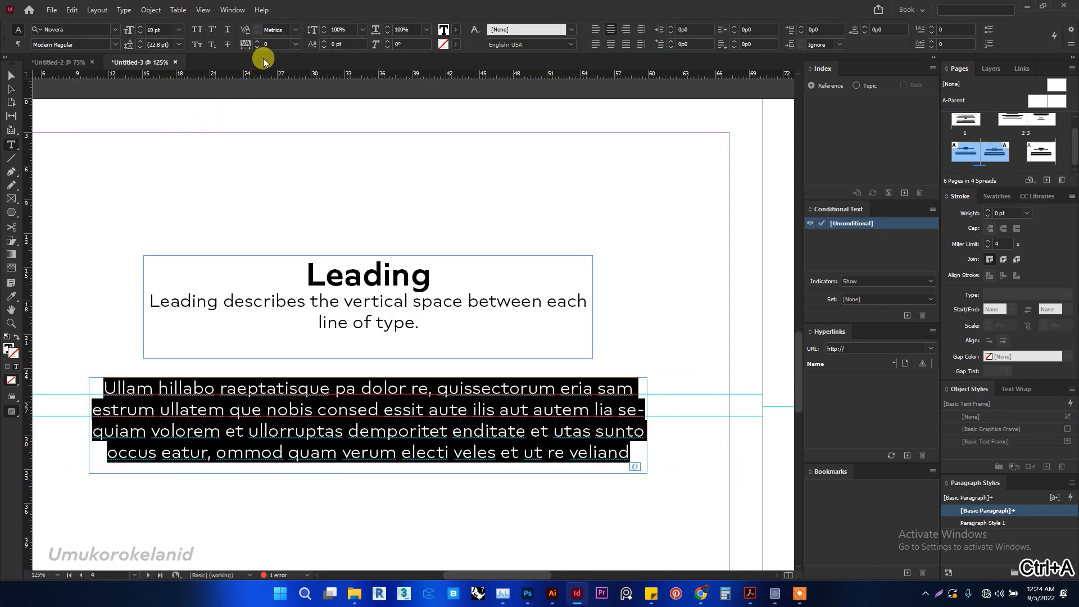
pyautogui.click(168, 43)
pyautogui.press('Down')
pyautogui.press('Down')
pyautogui.press('Down')
pyautogui.press('Down')
pyautogui.press('Down')
pyautogui.press('Down')
pyautogui.press('Down')
pyautogui.press('Down')
pyautogui.press('Down')
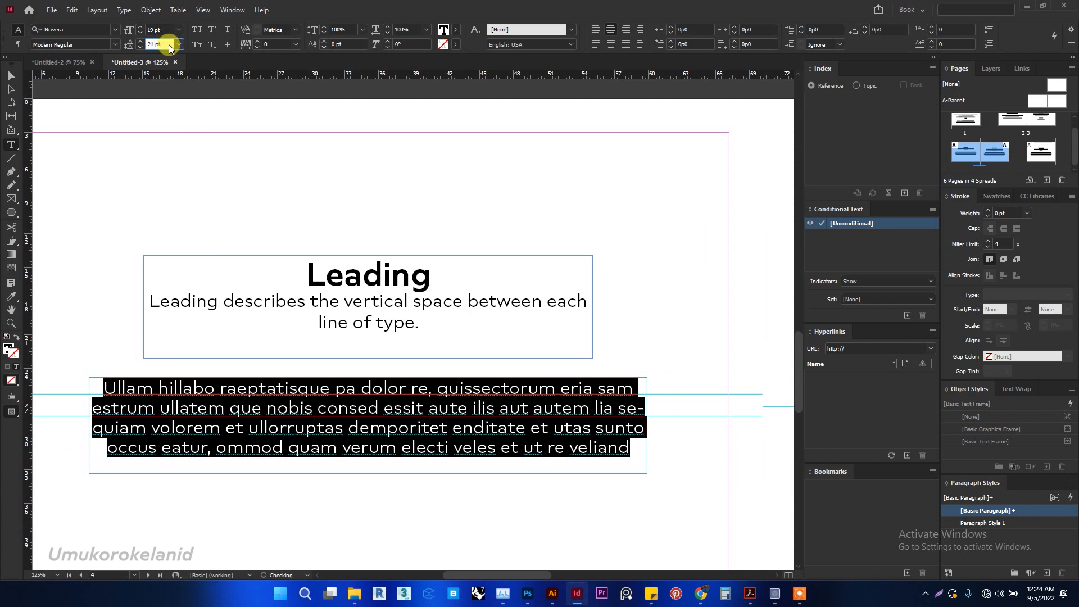
pyautogui.press('Down')
pyautogui.press('Down')
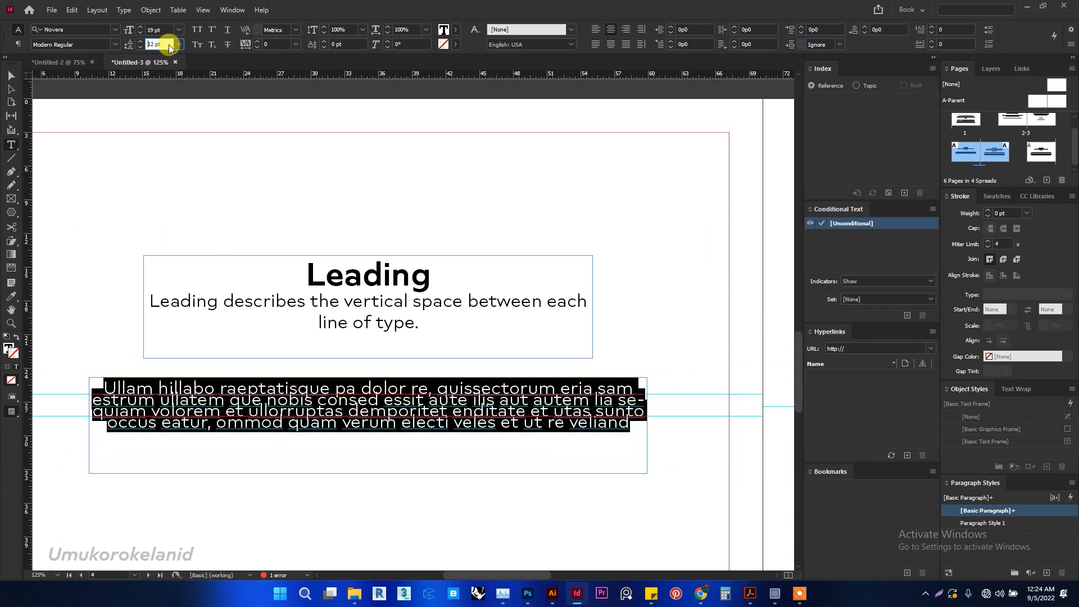
# - Set the leading of the selected sample paragraph on the Leading page to 40 pt
pyautogui.write('38')
pyautogui.press('Return')
pyautogui.press('Up')
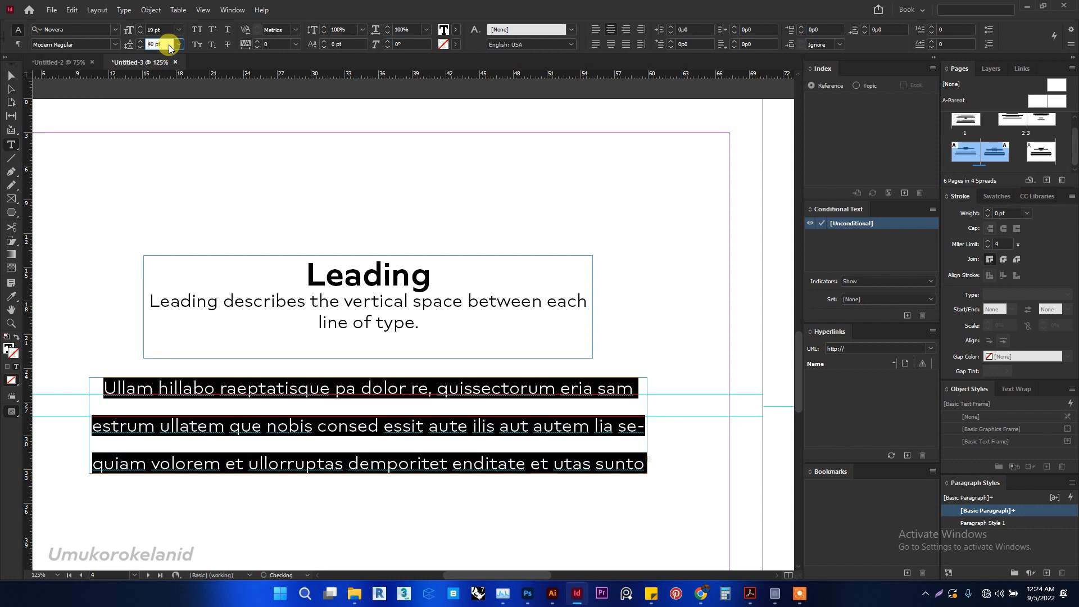
pyautogui.press('Up')
# - Deselect the sample paragraph and preview the Leading page without frames and guides
pyautogui.click(14, 80)
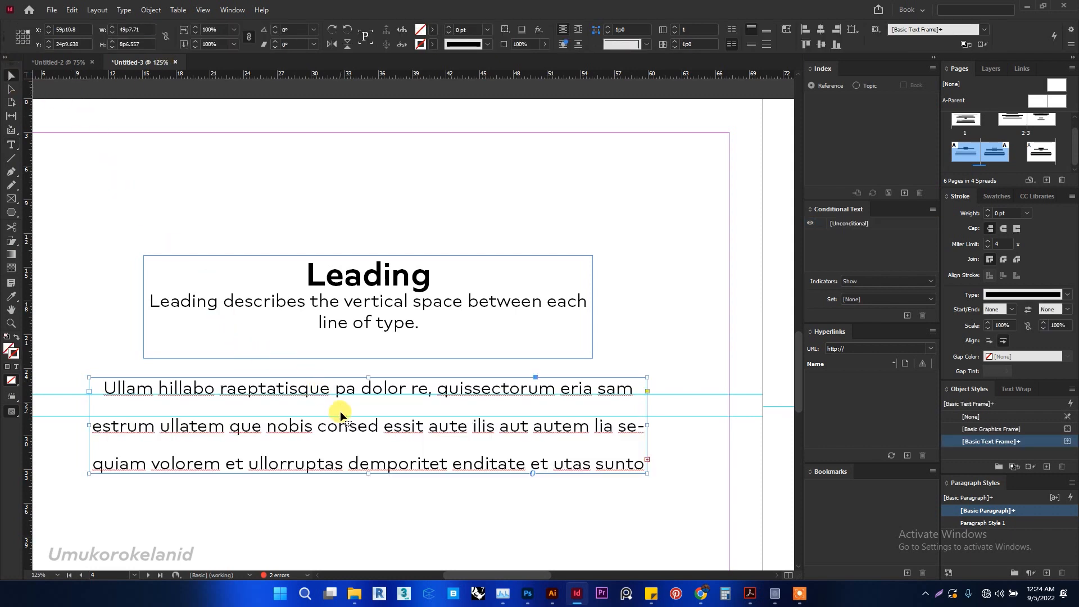
pyautogui.press('w')
pyautogui.click(302, 231)
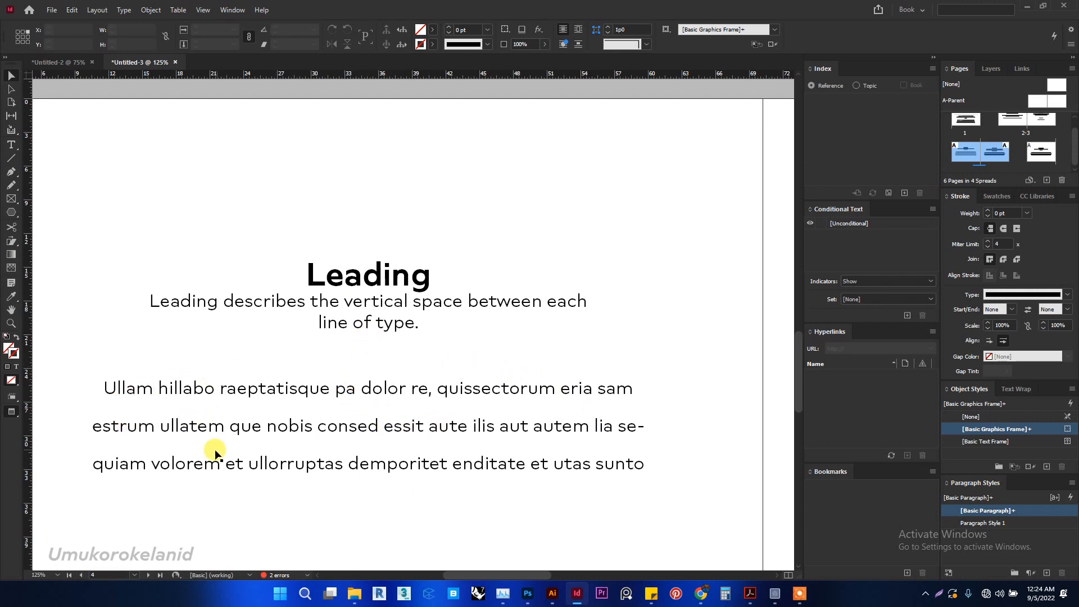
# - Look back at the sample sentences on the Tracking page and return to the Leading page
pyautogui.scroll(10, 337, 323)
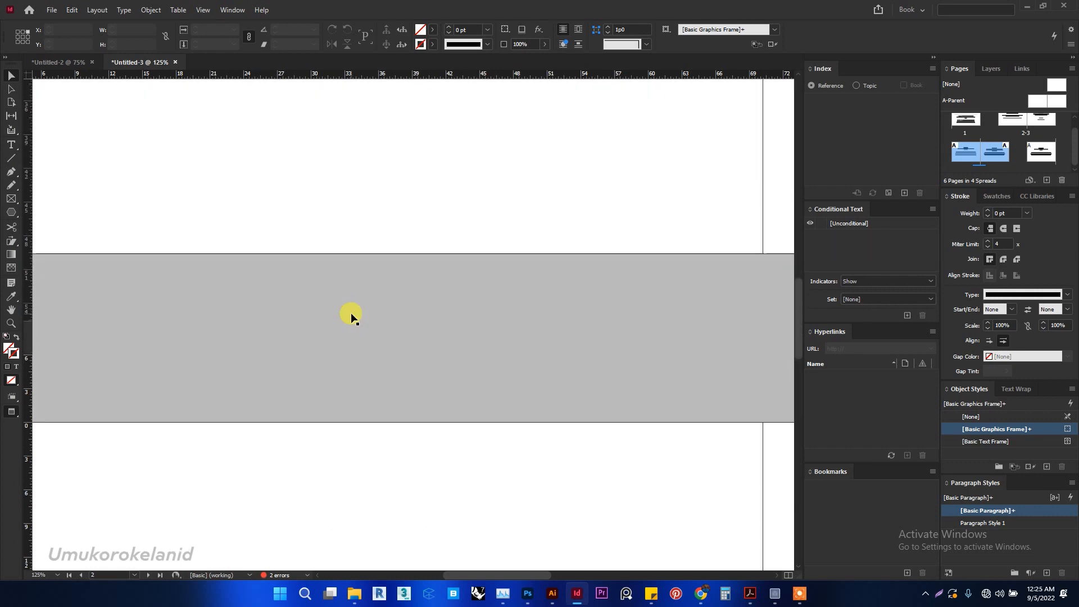
pyautogui.scroll(1, 351, 315)
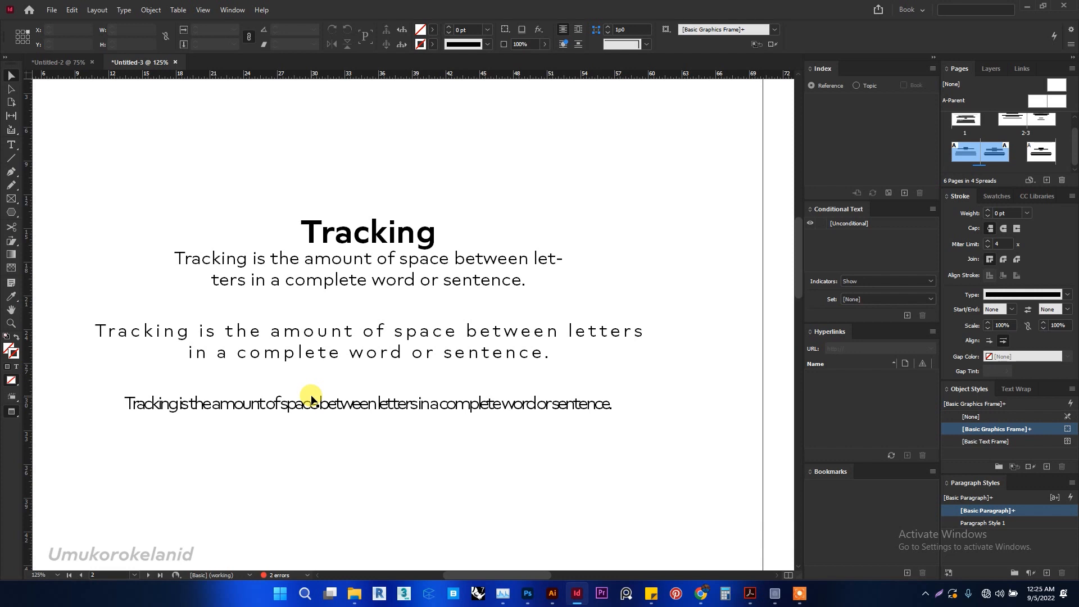
pyautogui.scroll(-15, 337, 411)
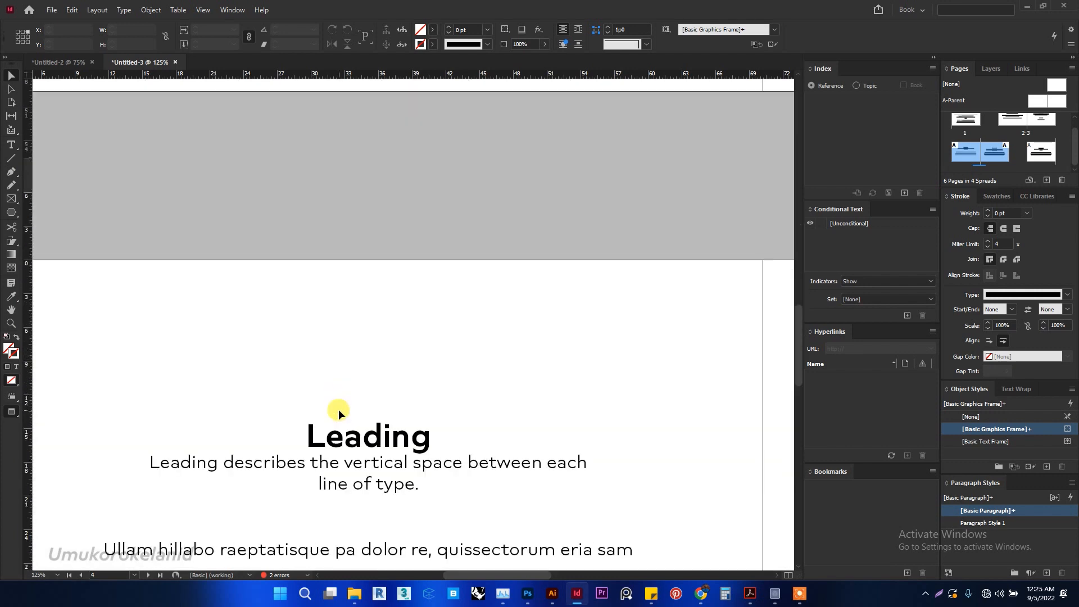
# - Go to the Baseline page and show its frames and guides
pyautogui.hscroll(10, 339, 413)
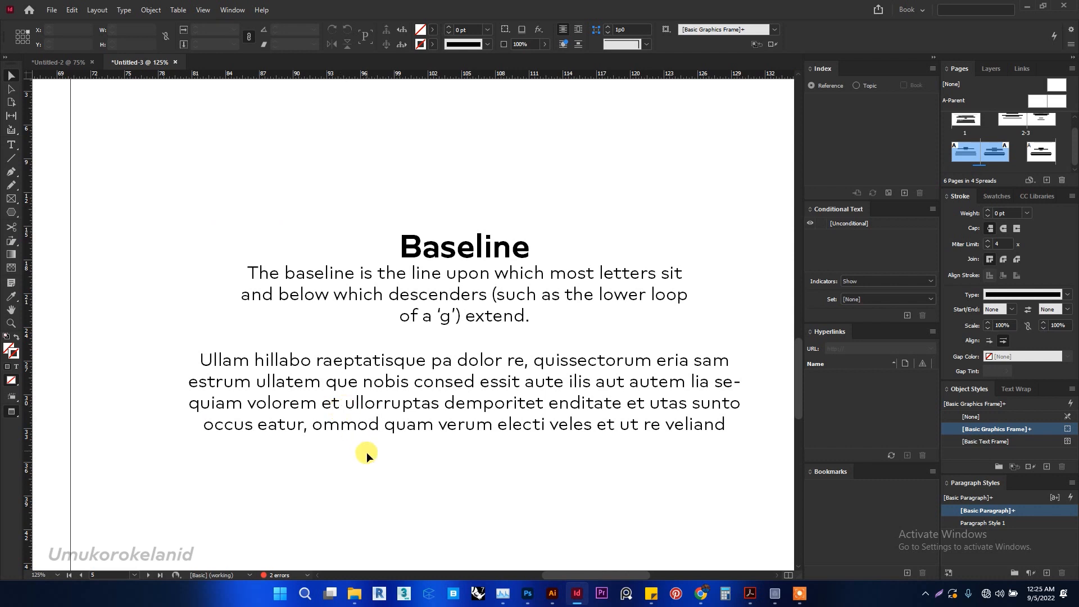
pyautogui.hscroll(2, 387, 461)
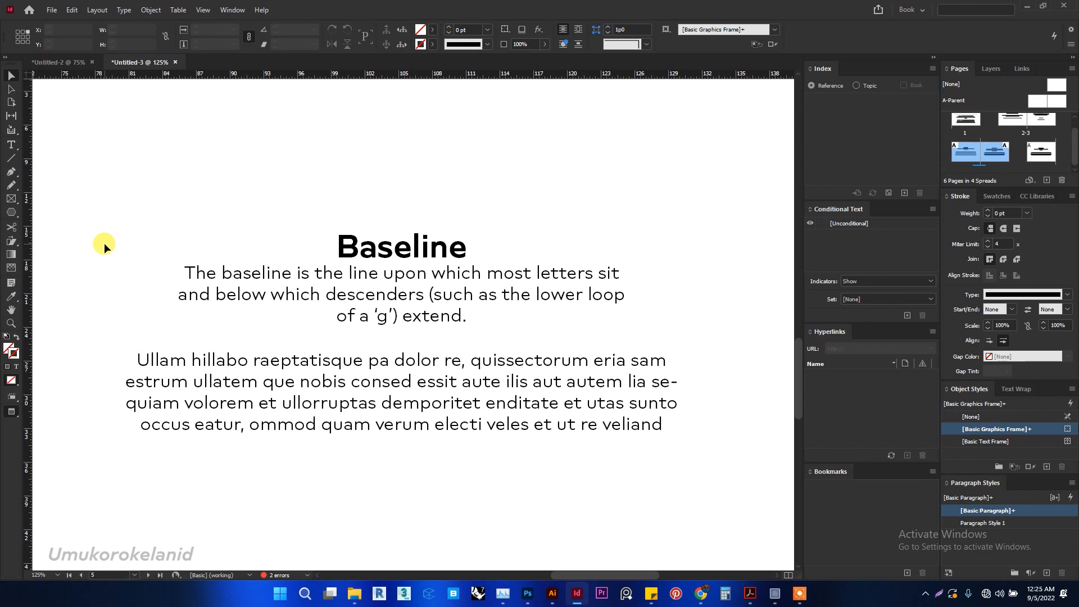
pyautogui.press('w')
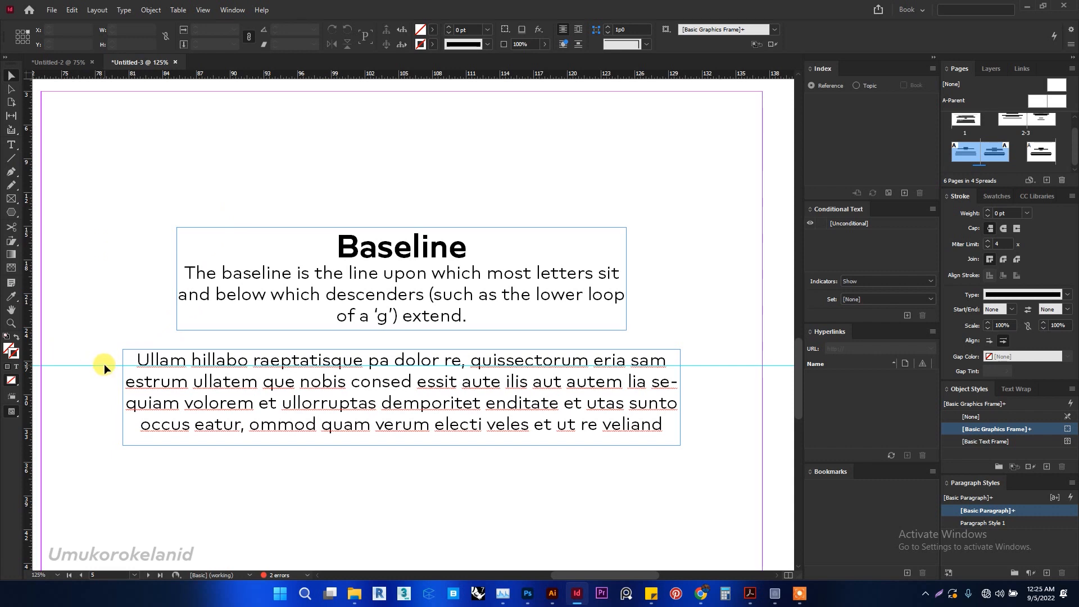
# - Examine how the letters and descenders of the Baseline page's first sample line sit relative to the guide along the whole line
pyautogui.scroll(1, 111, 363)
pyautogui.scroll(3, 135, 368)
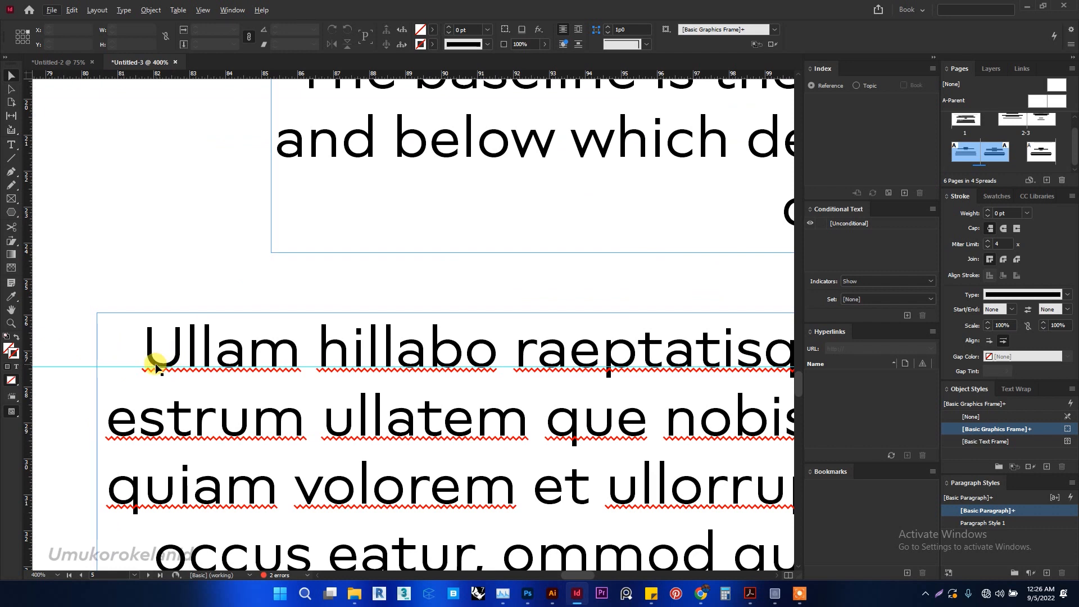
pyautogui.hscroll(5, 156, 365)
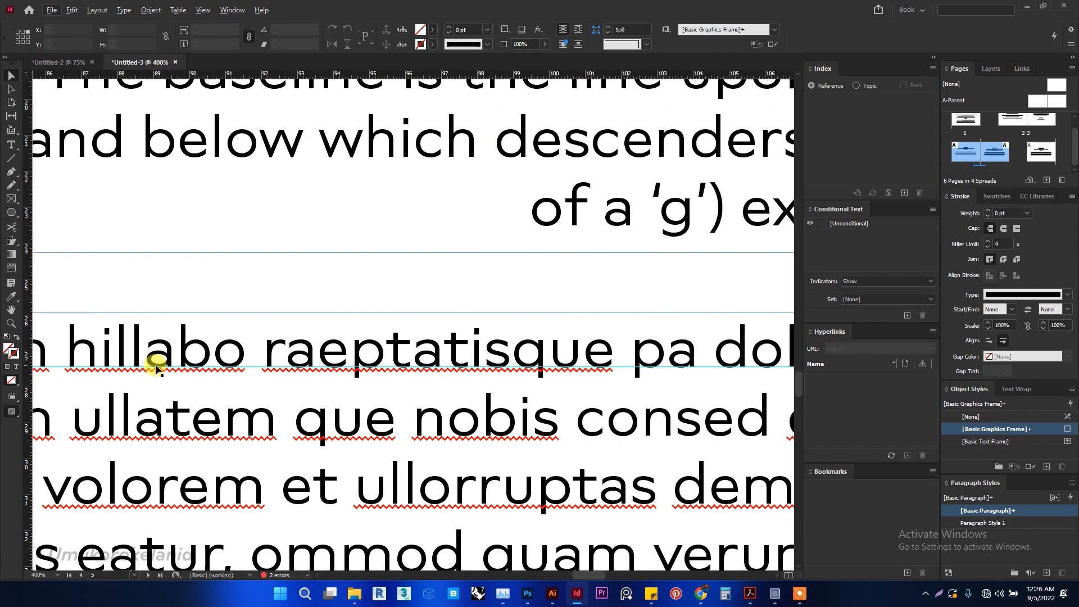
pyautogui.scroll(2, 386, 366)
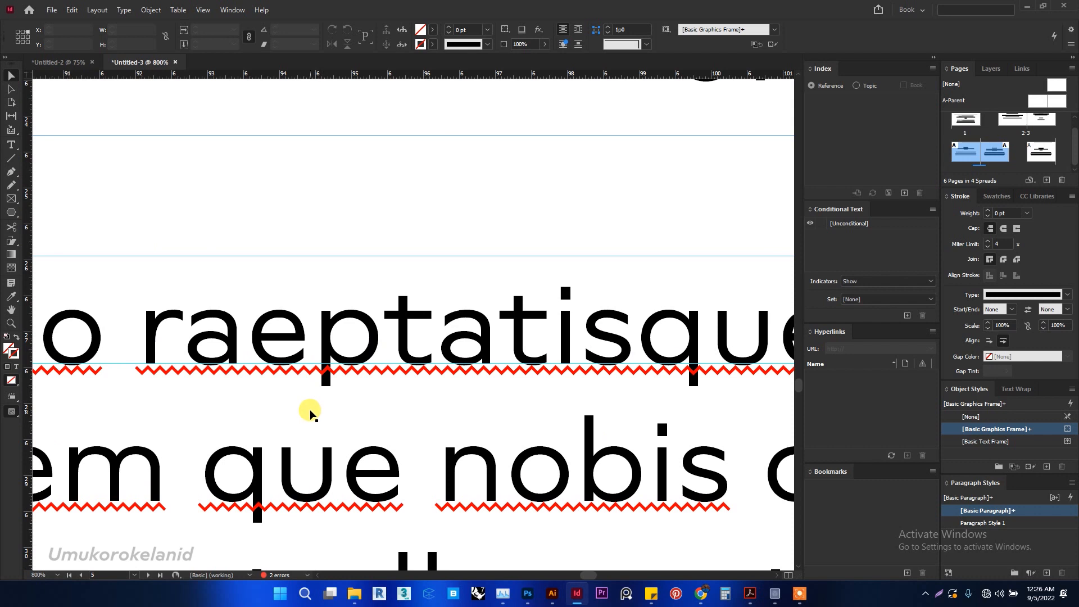
pyautogui.scroll(-1, 309, 411)
pyautogui.hscroll(6, 312, 409)
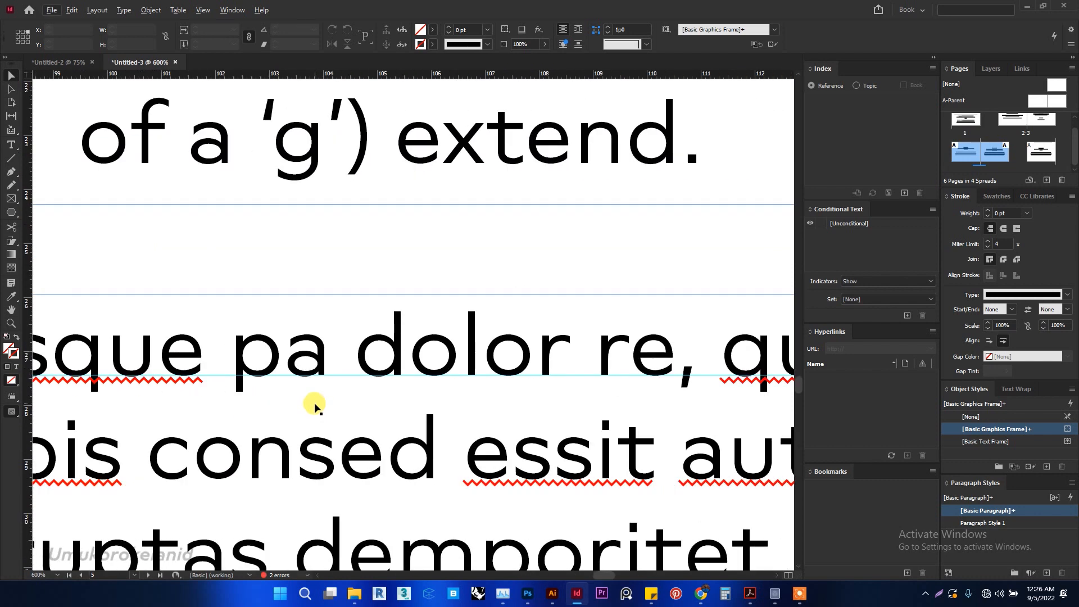
pyautogui.hscroll(9, 314, 405)
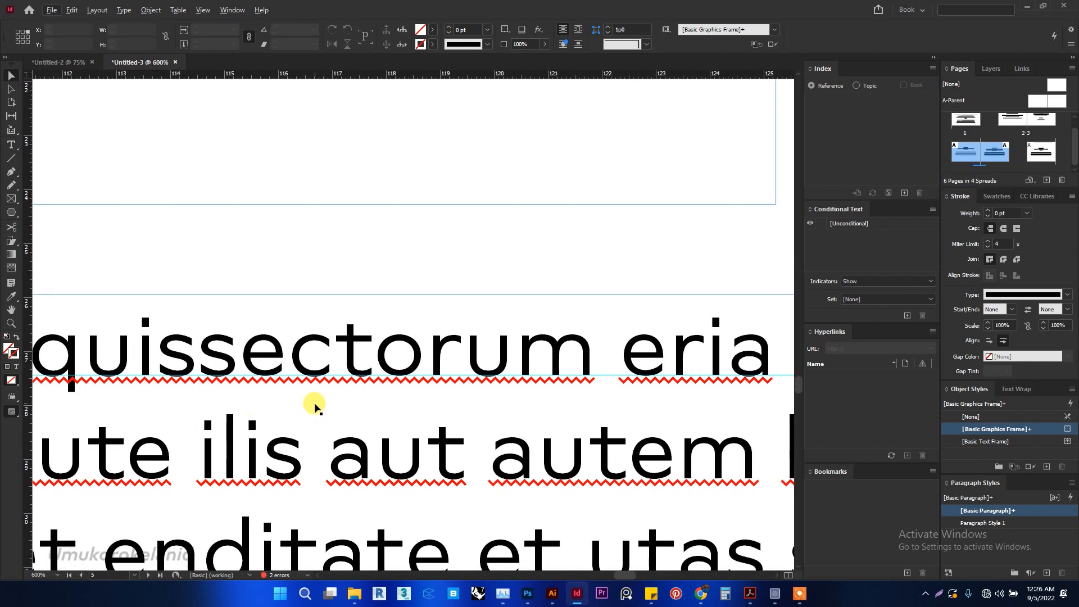
pyautogui.hscroll(2, 314, 405)
pyautogui.hscroll(-13, 315, 405)
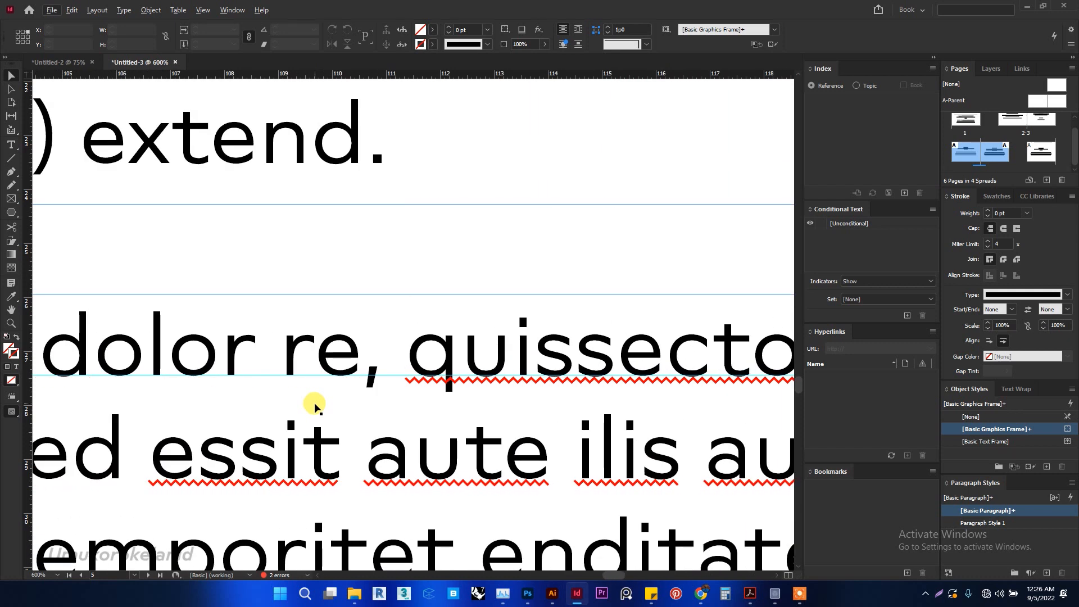
pyautogui.hscroll(-14, 315, 405)
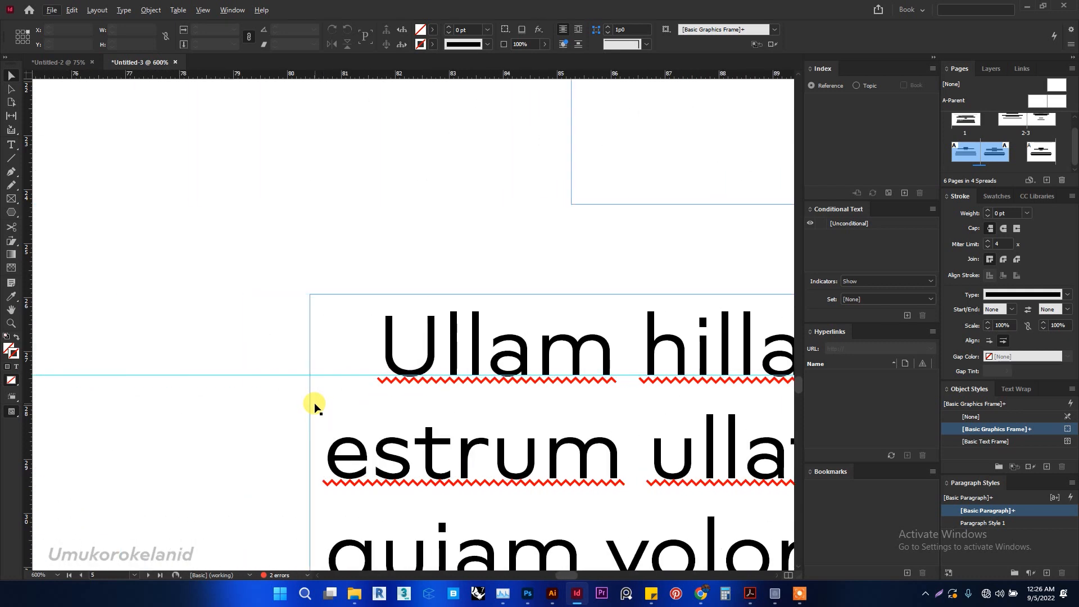
pyautogui.hscroll(2, 314, 404)
pyautogui.scroll(-2, 315, 405)
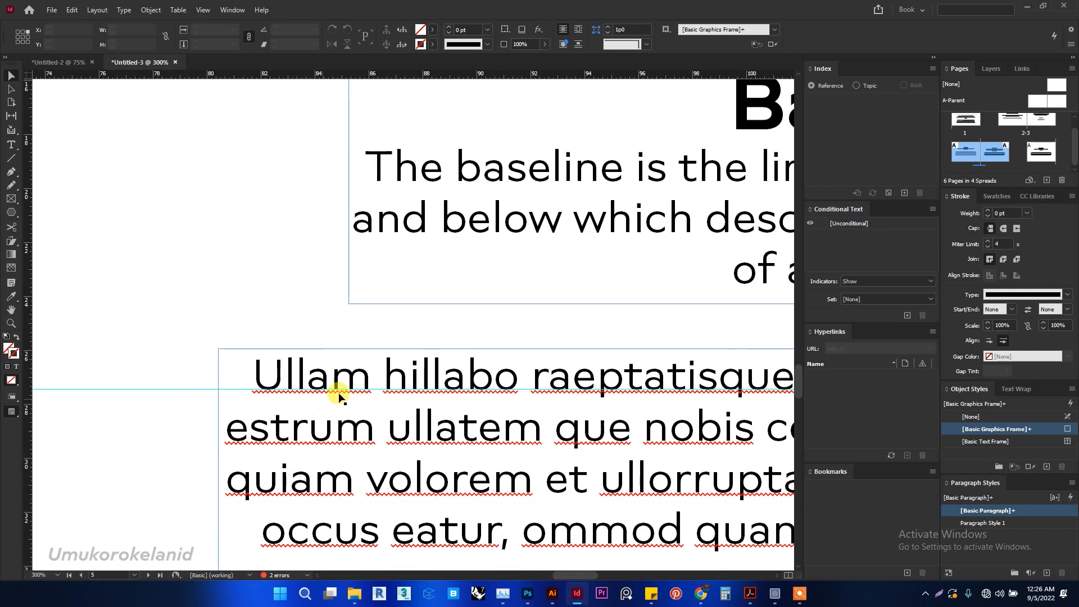
pyautogui.hscroll(2, 390, 379)
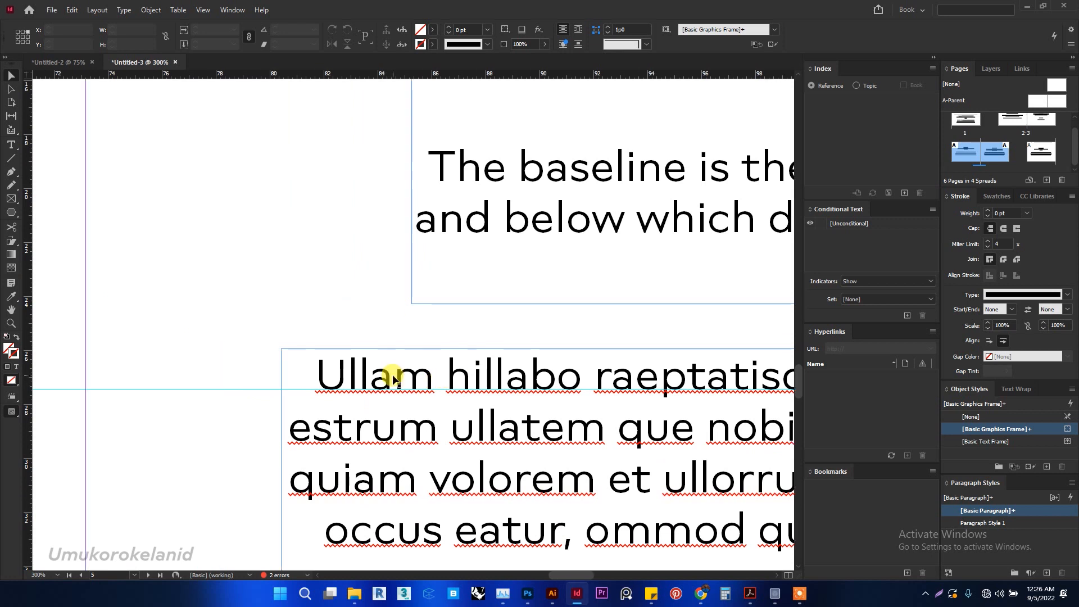
pyautogui.hscroll(11, 392, 380)
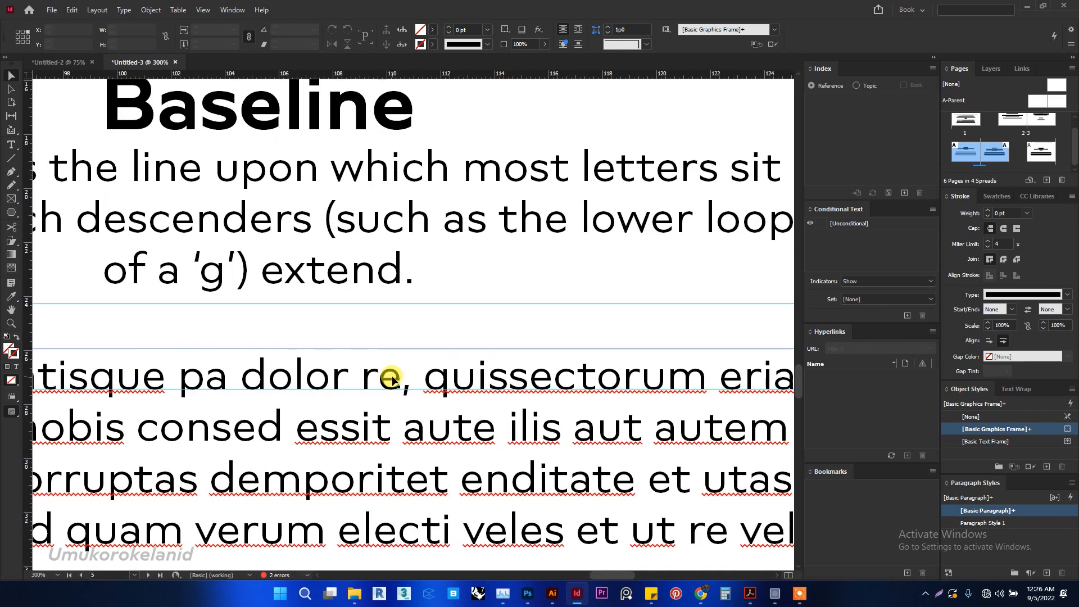
pyautogui.scroll(-5, 391, 379)
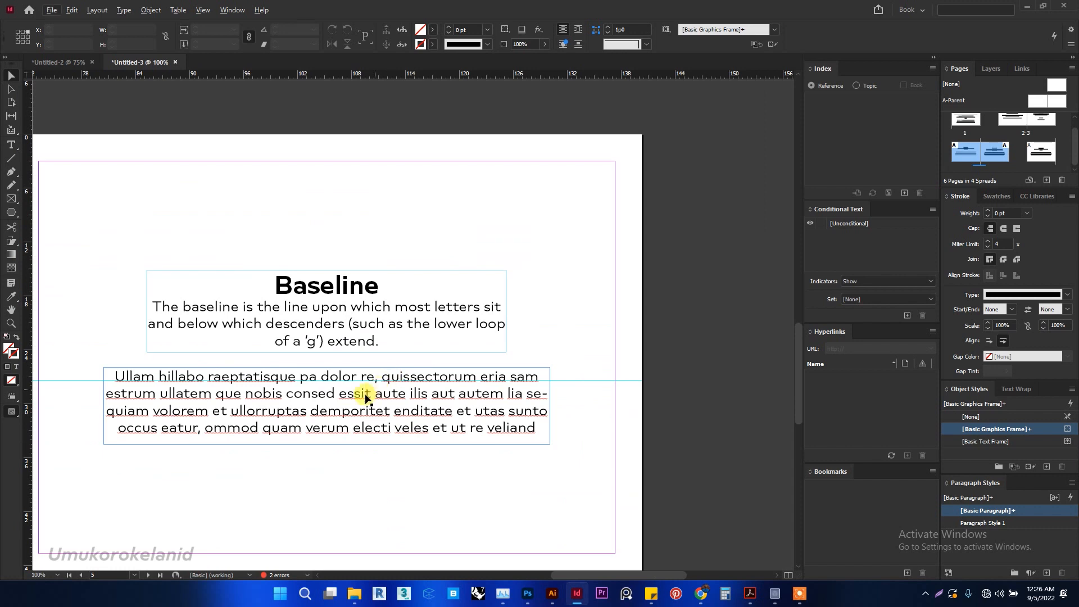
# - Examine on the x-Height page how the small letters of the first sample line fit between the two guides
pyautogui.scroll(2, 353, 401)
pyautogui.hscroll(-8, 353, 401)
pyautogui.scroll(-10, 353, 400)
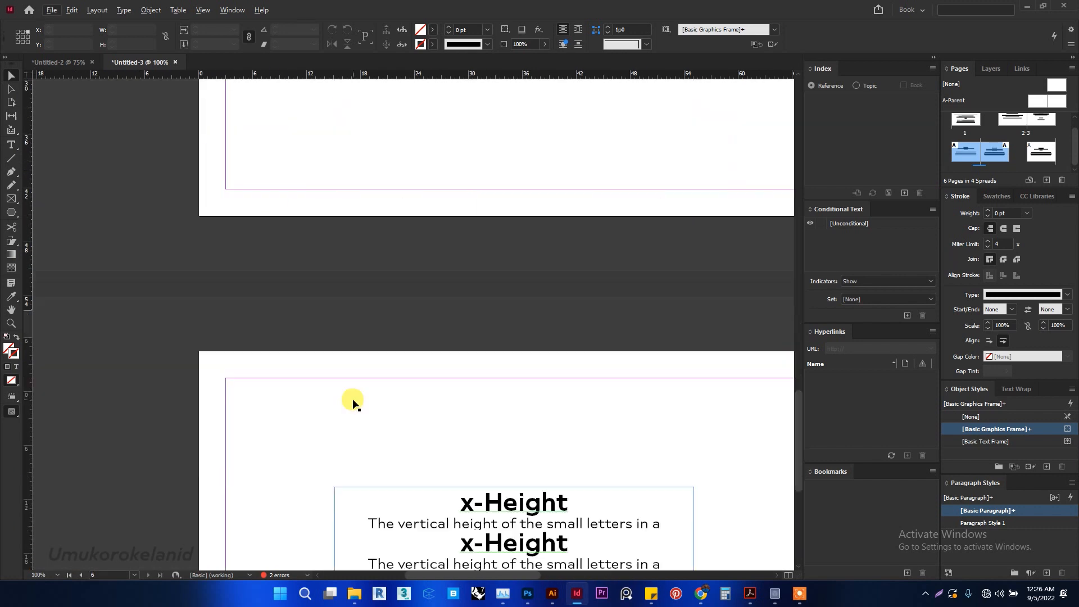
pyautogui.hscroll(3, 353, 401)
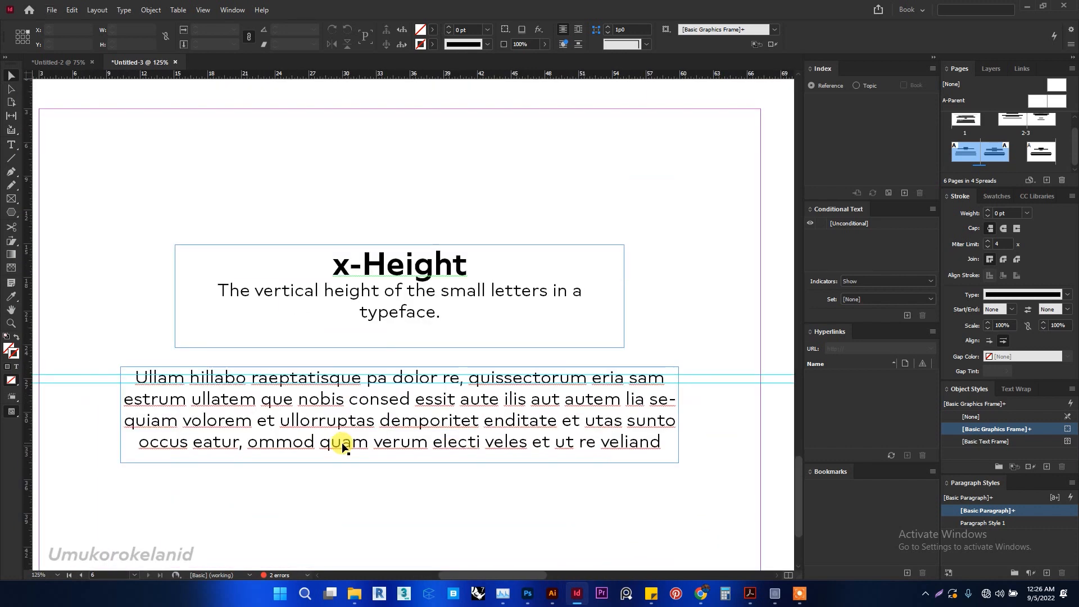
pyautogui.scroll(1, 297, 408)
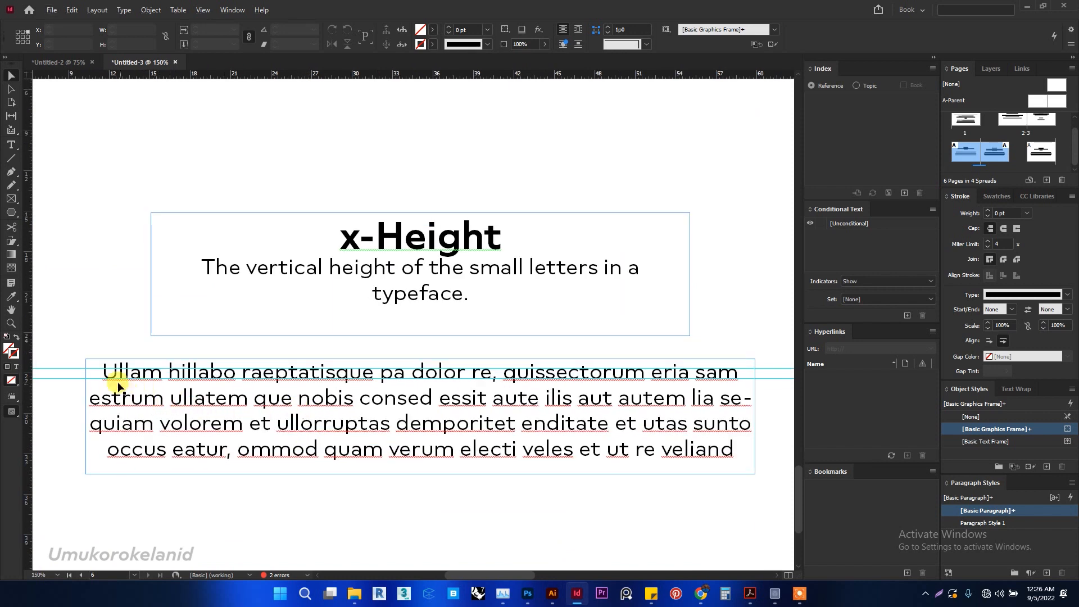
pyautogui.scroll(2, 110, 375)
pyautogui.scroll(2, 115, 382)
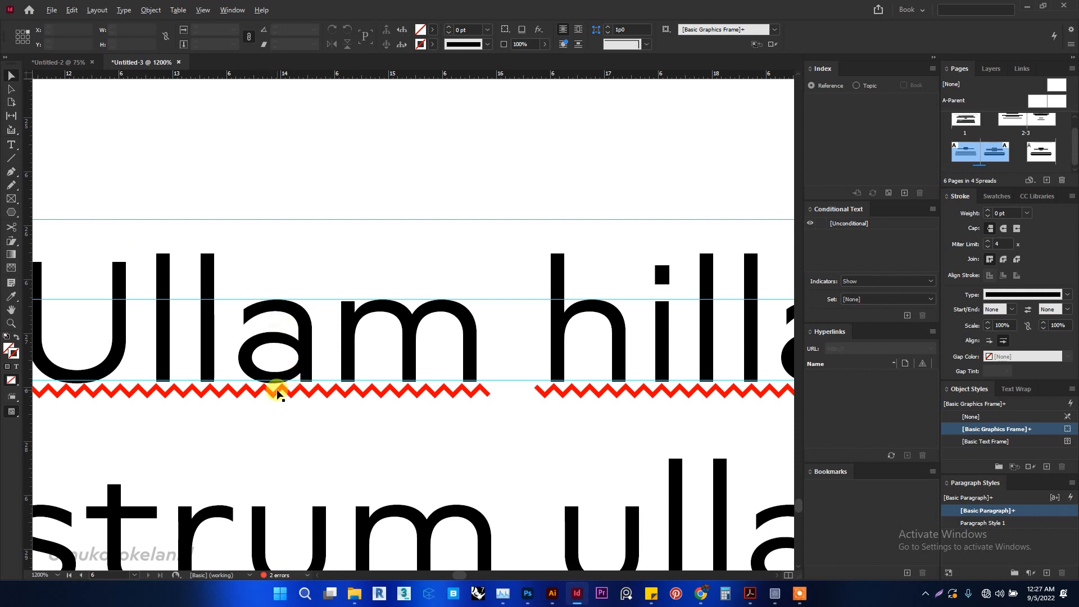
pyautogui.scroll(-5, 277, 393)
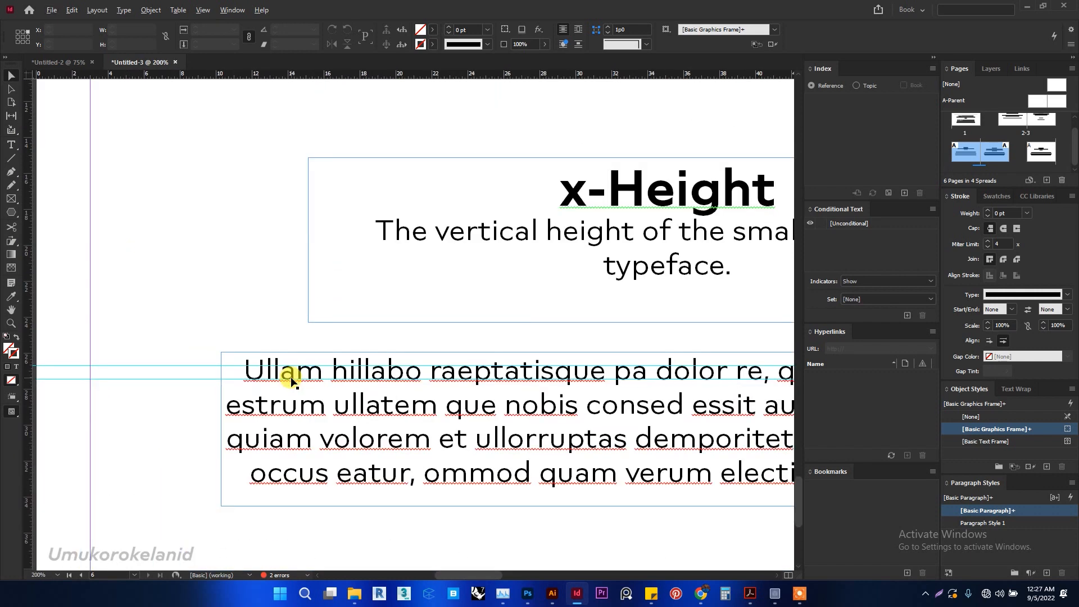
pyautogui.hscroll(4, 298, 373)
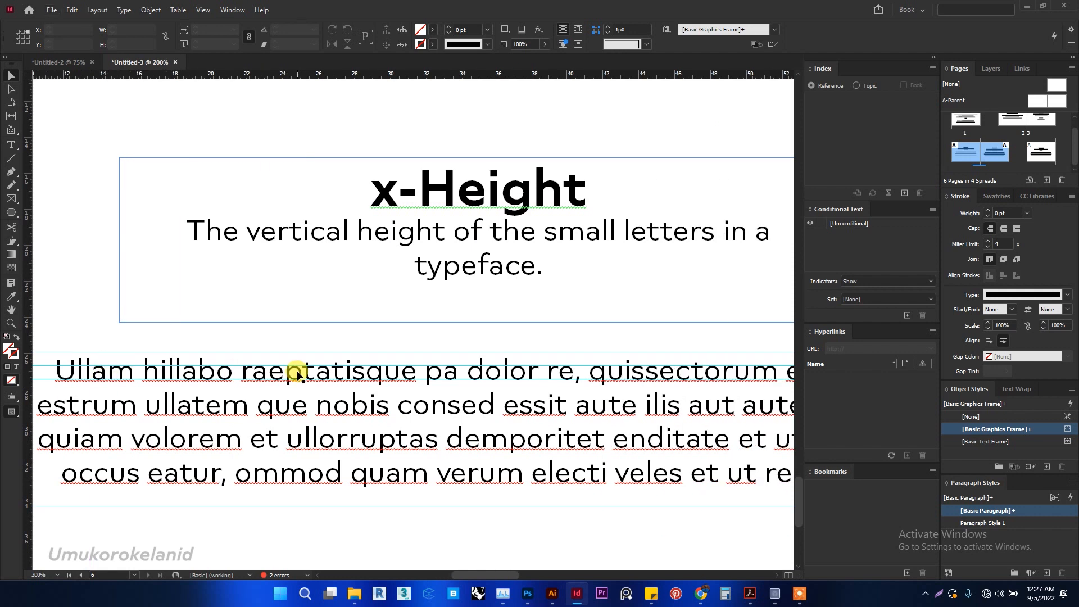